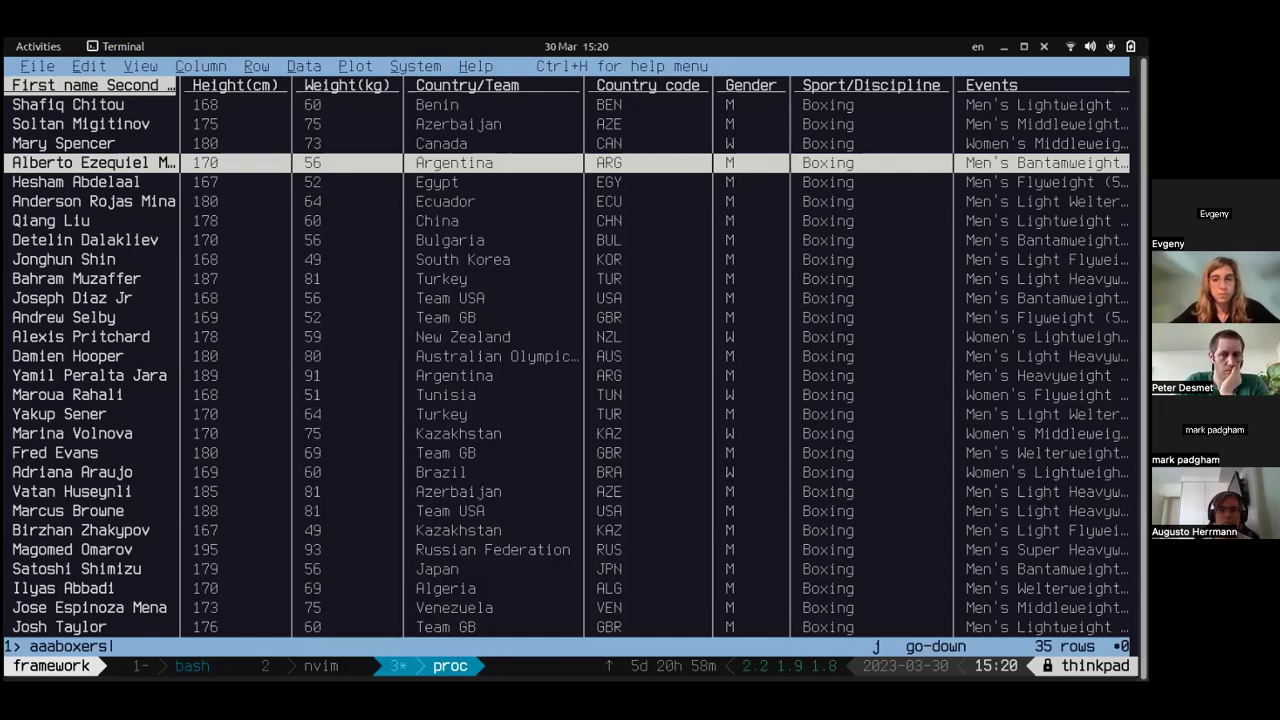
Examine the frequency histogram of the Height(cm) column in aaaboxers and exit VisiData
{"action": "key", "text": "l"}
{"action": "key", "text": "shift+f"}
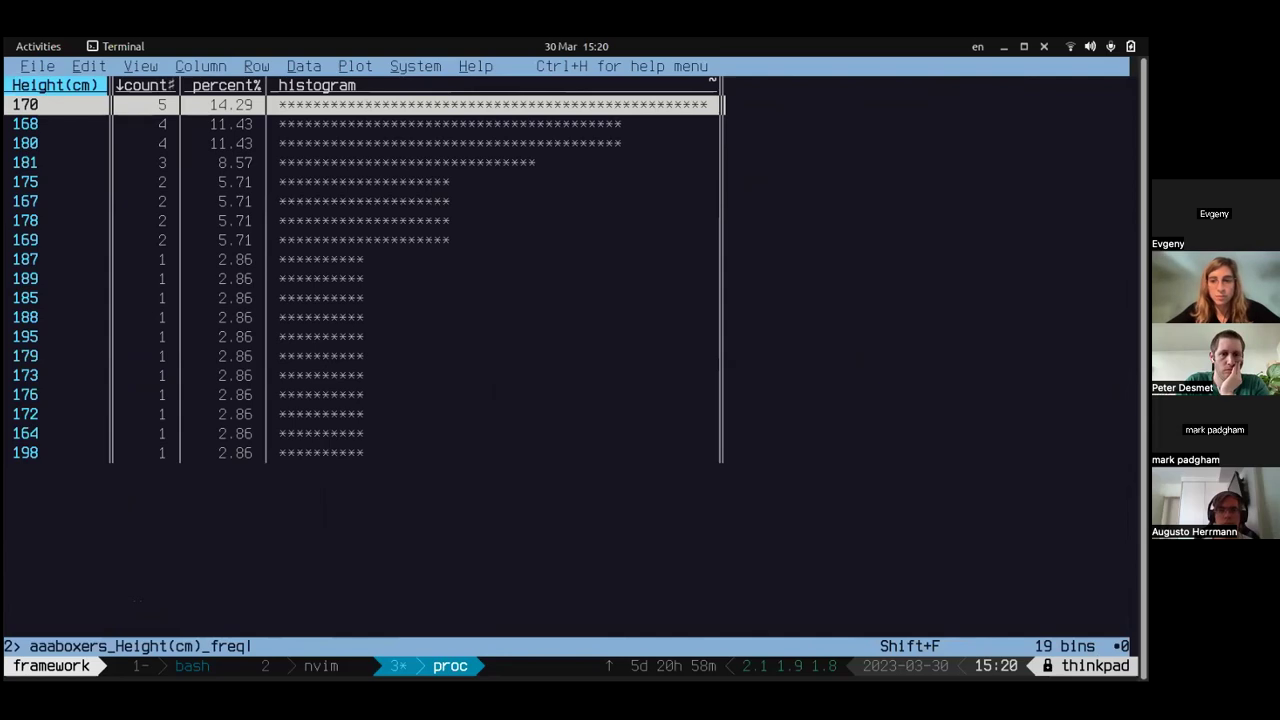
{"action": "key", "text": "shift+f"}
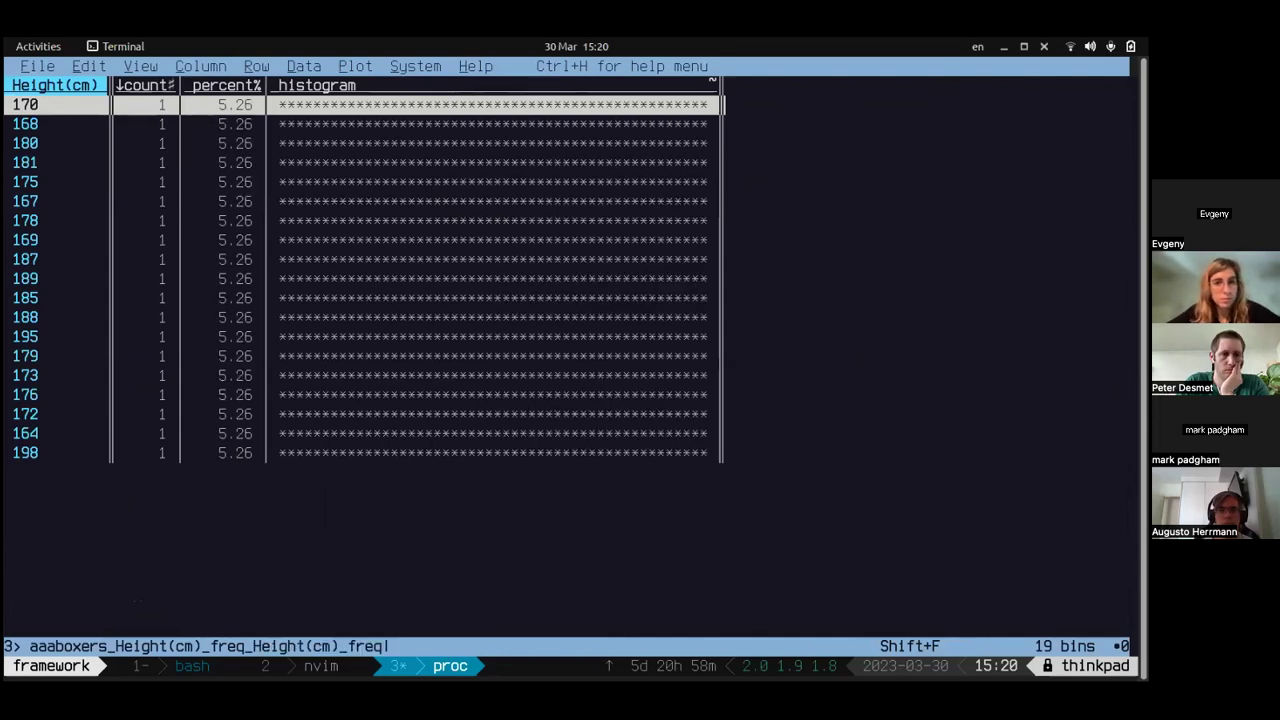
{"action": "key", "text": "q"}
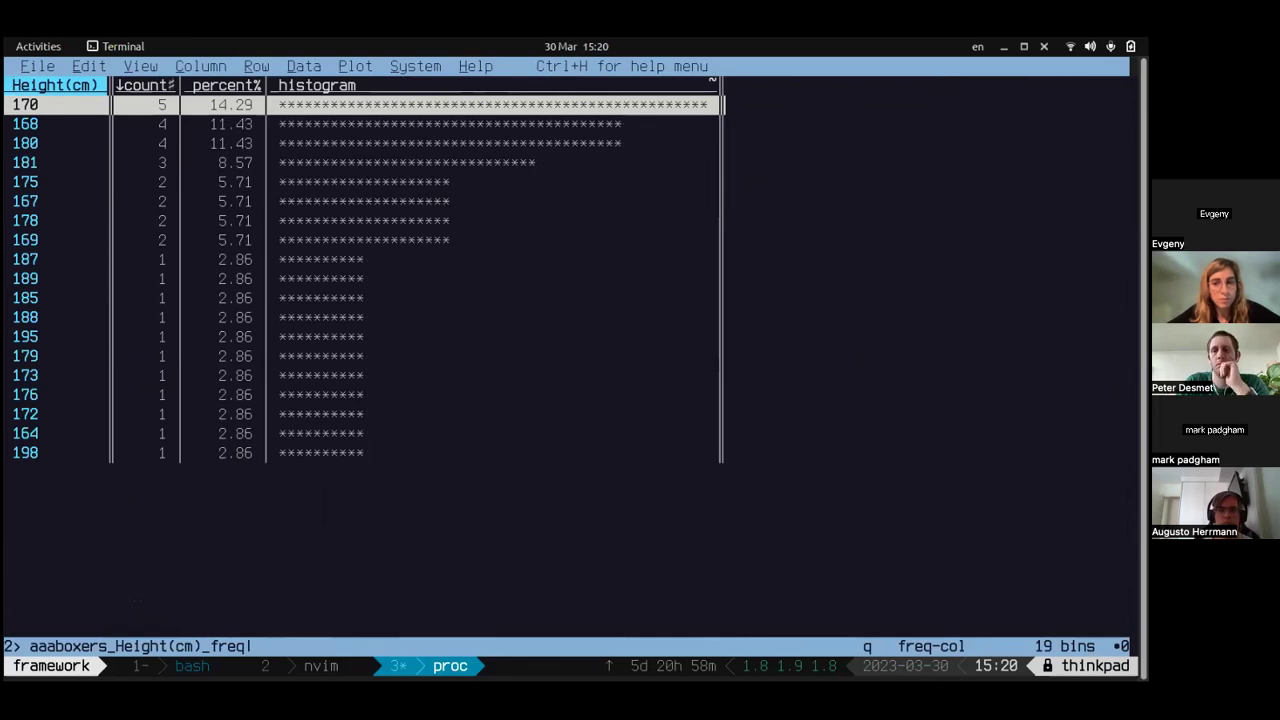
{"action": "key", "text": "q"}
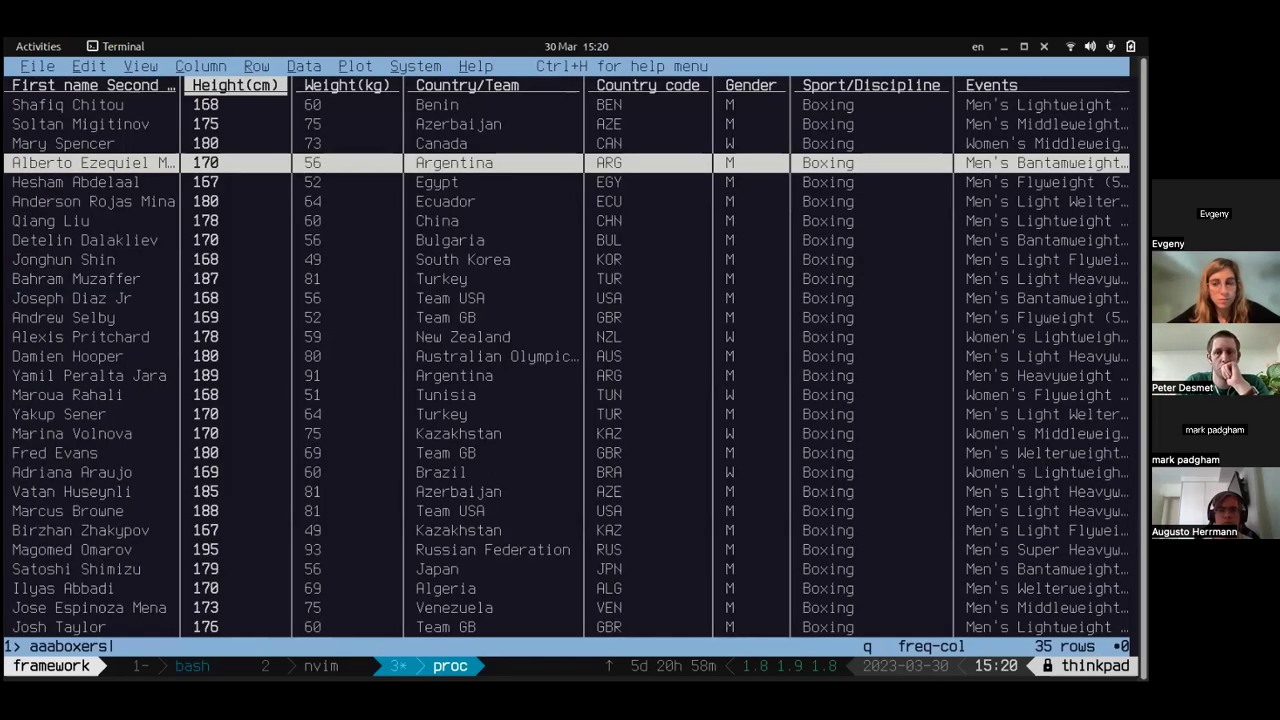
{"action": "key", "text": "q"}
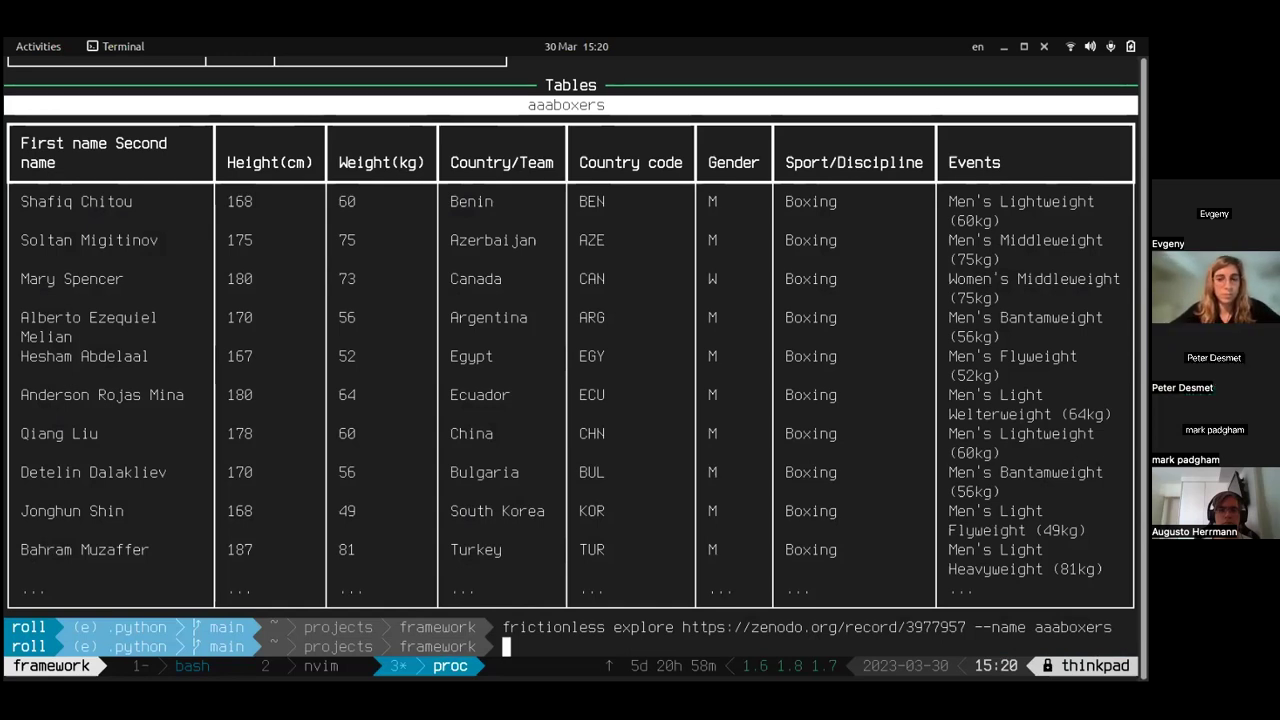
{"action": "key", "text": "Up"}
{"action": "key", "text": "BackSpace"}
{"action": "key", "text": "BackSpace"}
{"action": "key", "text": "BackSpace"}
{"action": "key", "text": "BackSpace"}
{"action": "key", "text": "BackSpace"}
{"action": "key", "text": "BackSpace"}
{"action": "key", "text": "BackSpace"}
{"action": "key", "text": "BackSpace"}
{"action": "key", "text": "BackSpace"}
{"action": "key", "text": "BackSpace"}
{"action": "key", "text": "BackSpace"}
{"action": "key", "text": "BackSpace"}
{"action": "key", "text": "BackSpace"}
{"action": "key", "text": "BackSpace"}
{"action": "key", "text": "BackSpace"}
{"action": "key", "text": "BackSpace"}
{"action": "key", "text": "BackSpace"}
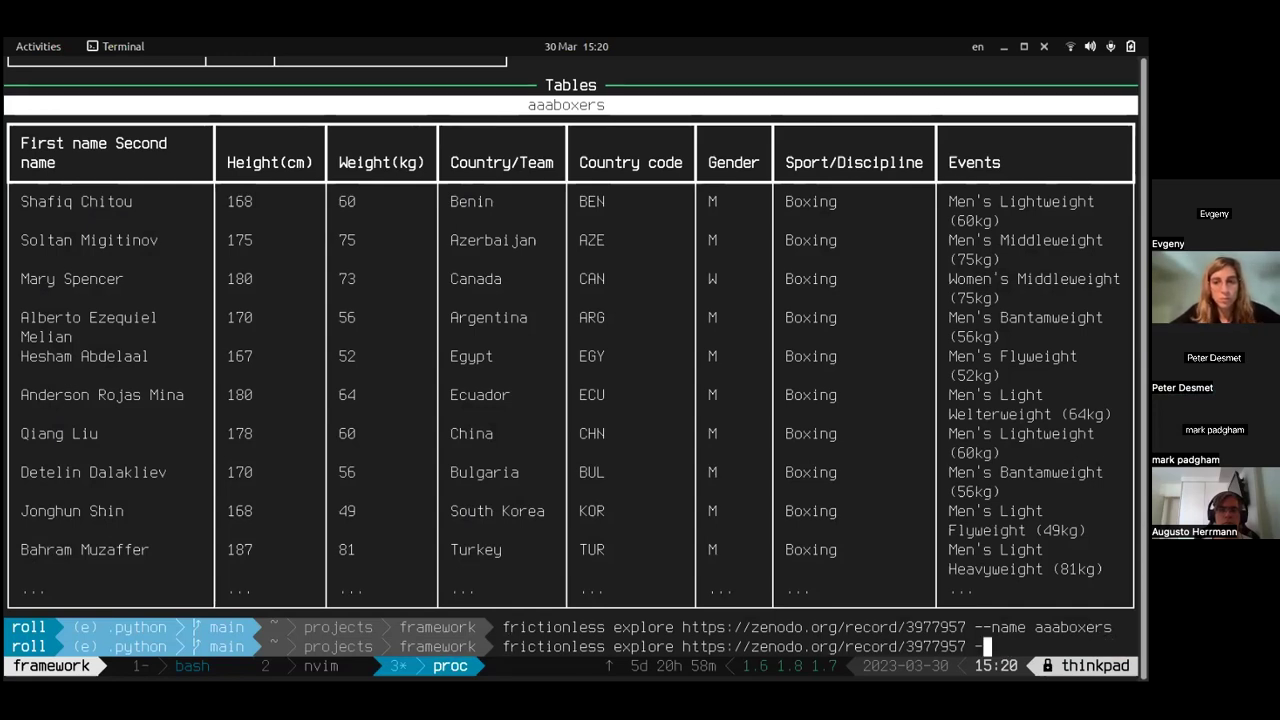
{"action": "key", "text": "Return"}
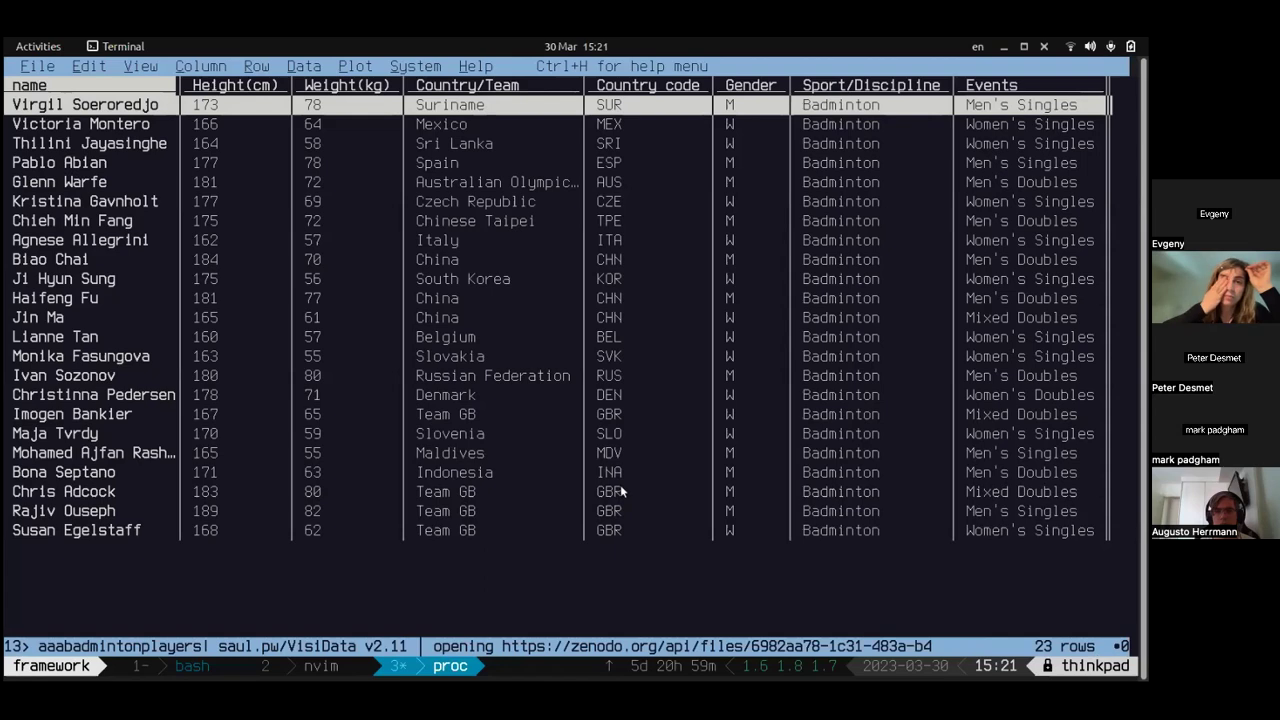
Open the aaaswimmers table from the list of loaded sheets
{"action": "key", "text": "shift+s"}
{"action": "key", "text": "j"}
{"action": "key", "text": "j"}
{"action": "key", "text": "j"}
{"action": "key", "text": "j"}
{"action": "key", "text": "j"}
{"action": "key", "text": "j"}
{"action": "key", "text": "j"}
{"action": "key", "text": "j"}
{"action": "key", "text": "j"}
{"action": "key", "text": "j"}
{"action": "key", "text": "j"}
{"action": "key", "text": "j"}
{"action": "key", "text": "k"}
{"action": "key", "text": "k"}
{"action": "key", "text": "k"}
{"action": "key", "text": "Return"}
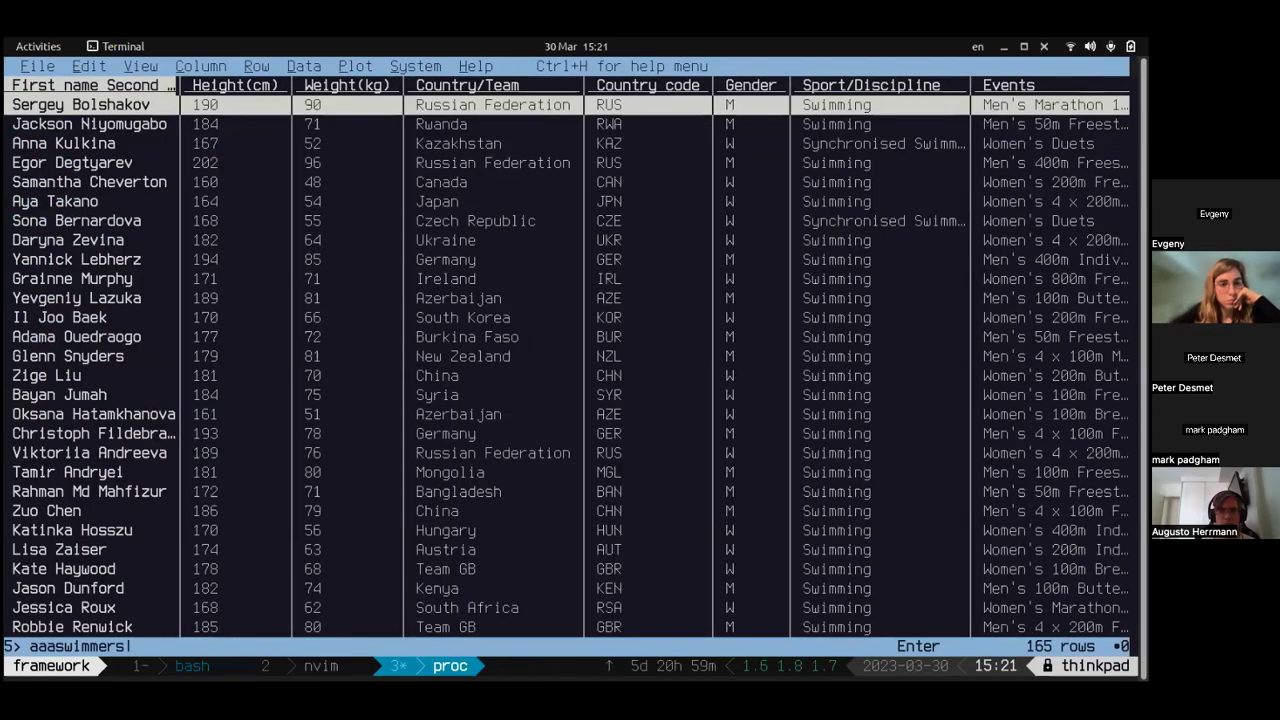
Close the swimmers table, open aaagymnasts from the sheet list and look over its first columns
{"action": "key", "text": "q"}
{"action": "key", "text": "q"}
{"action": "key", "text": "shift+s"}
{"action": "key", "text": "k"}
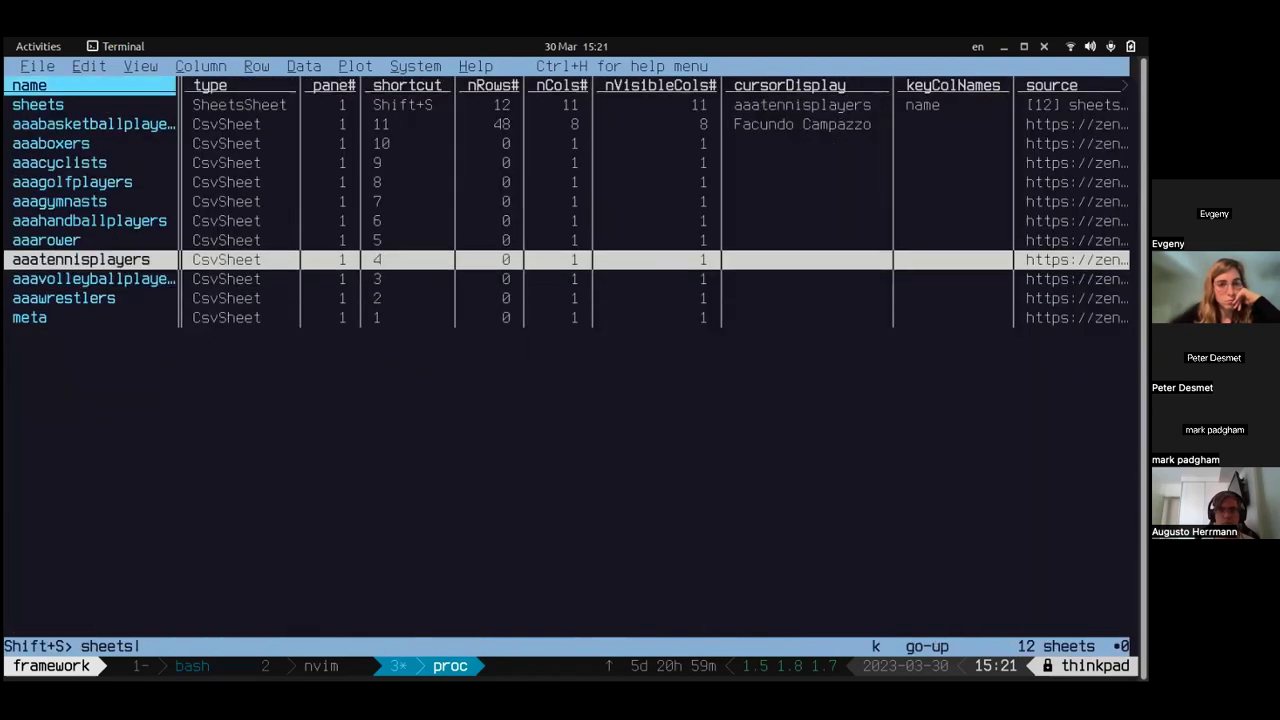
{"action": "key", "text": "k"}
{"action": "key", "text": "k"}
{"action": "key", "text": "k"}
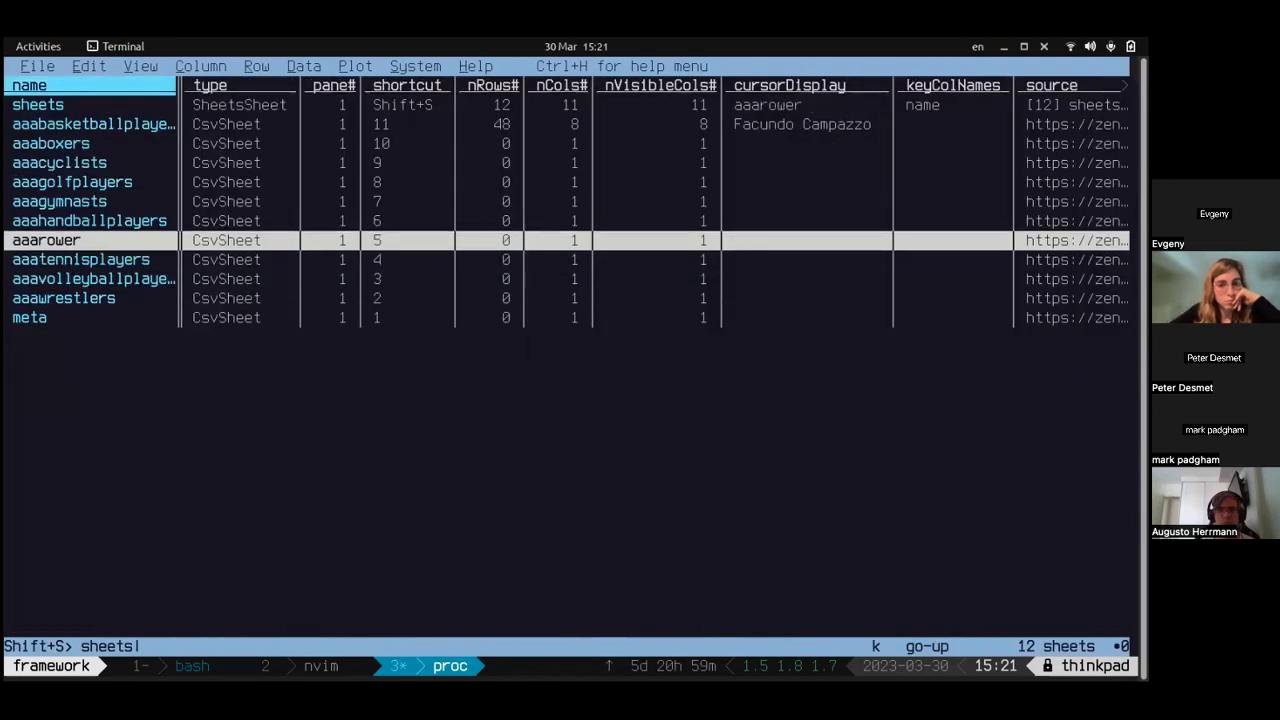
{"action": "key", "text": "Return"}
{"action": "key", "text": "l"}
{"action": "key", "text": "l"}
{"action": "key", "text": "h"}
{"action": "key", "text": "h"}
{"action": "key", "text": "l"}
{"action": "key", "text": "k"}
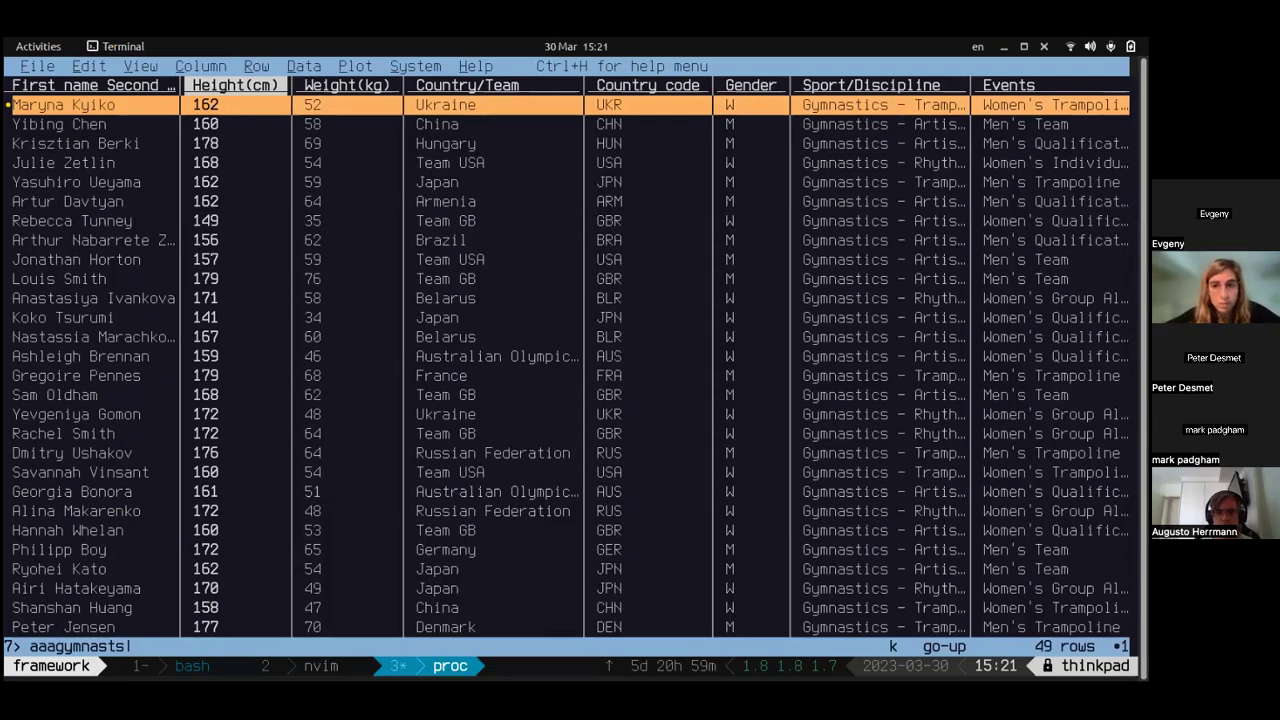
Step through the remaining athlete tables, closing each one, and exit VisiData to the shell
{"action": "key", "text": "q"}
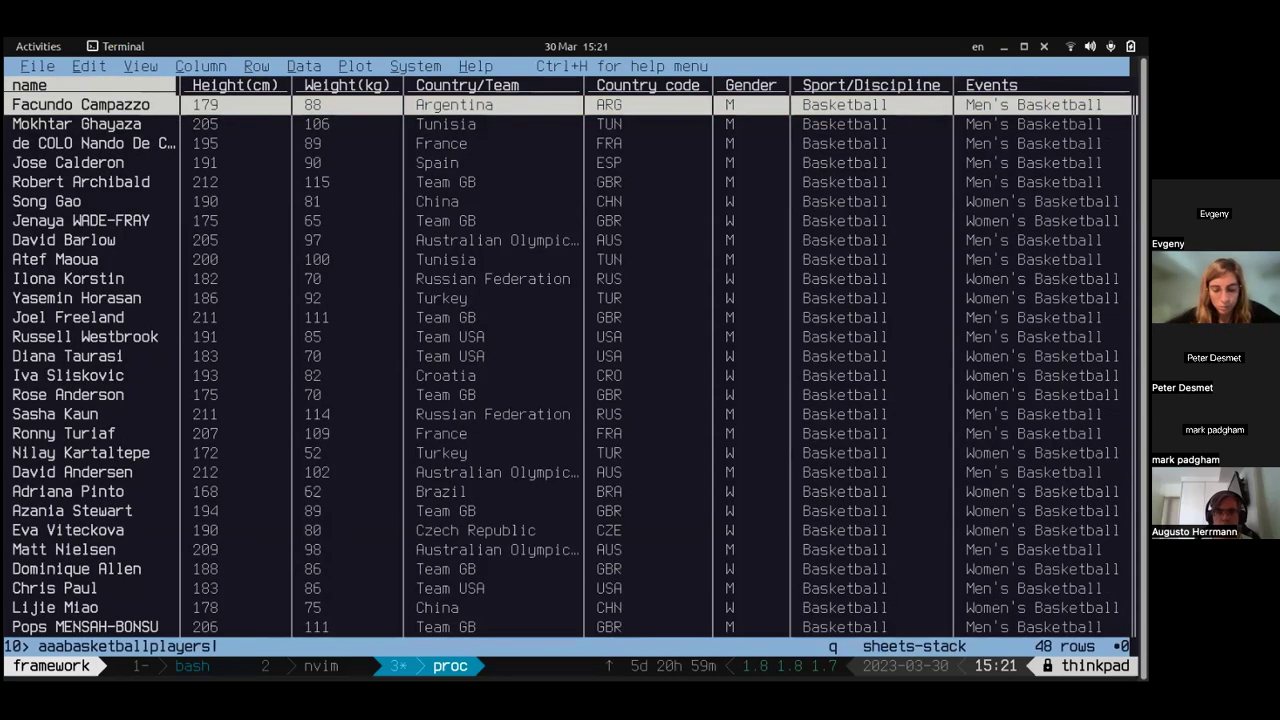
{"action": "key", "text": "q"}
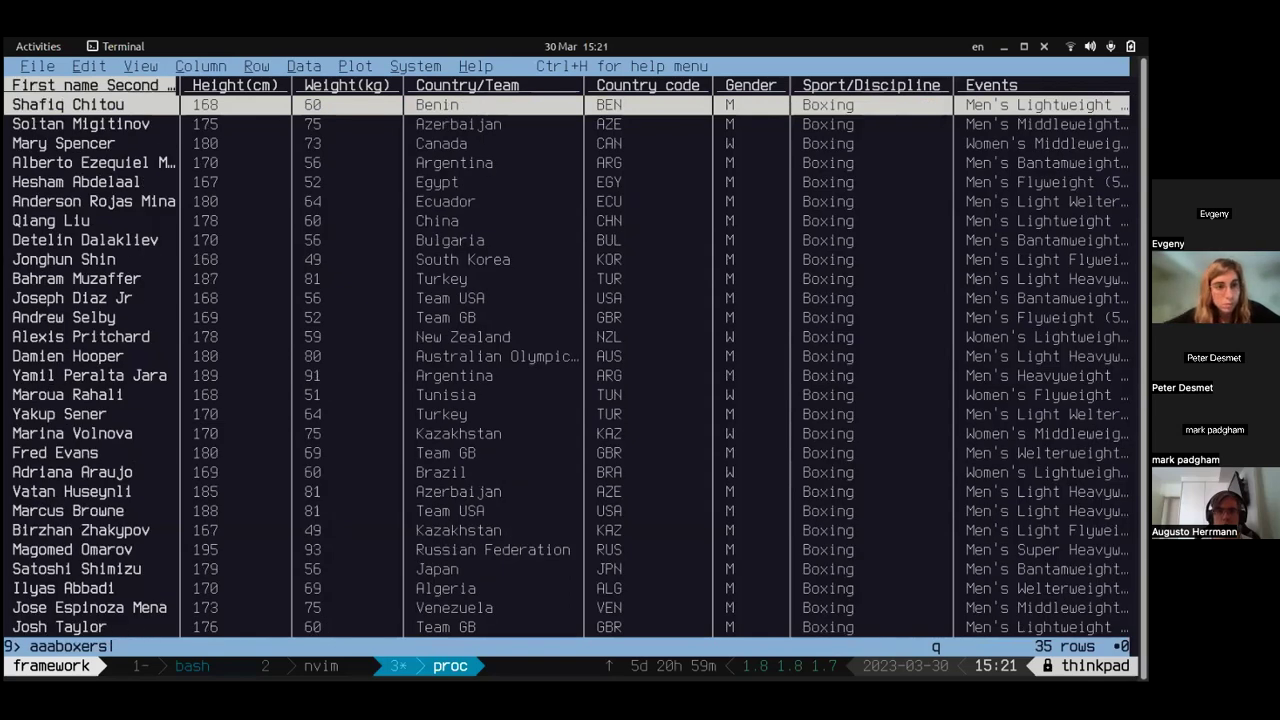
{"action": "key", "text": "q"}
{"action": "key", "text": "q"}
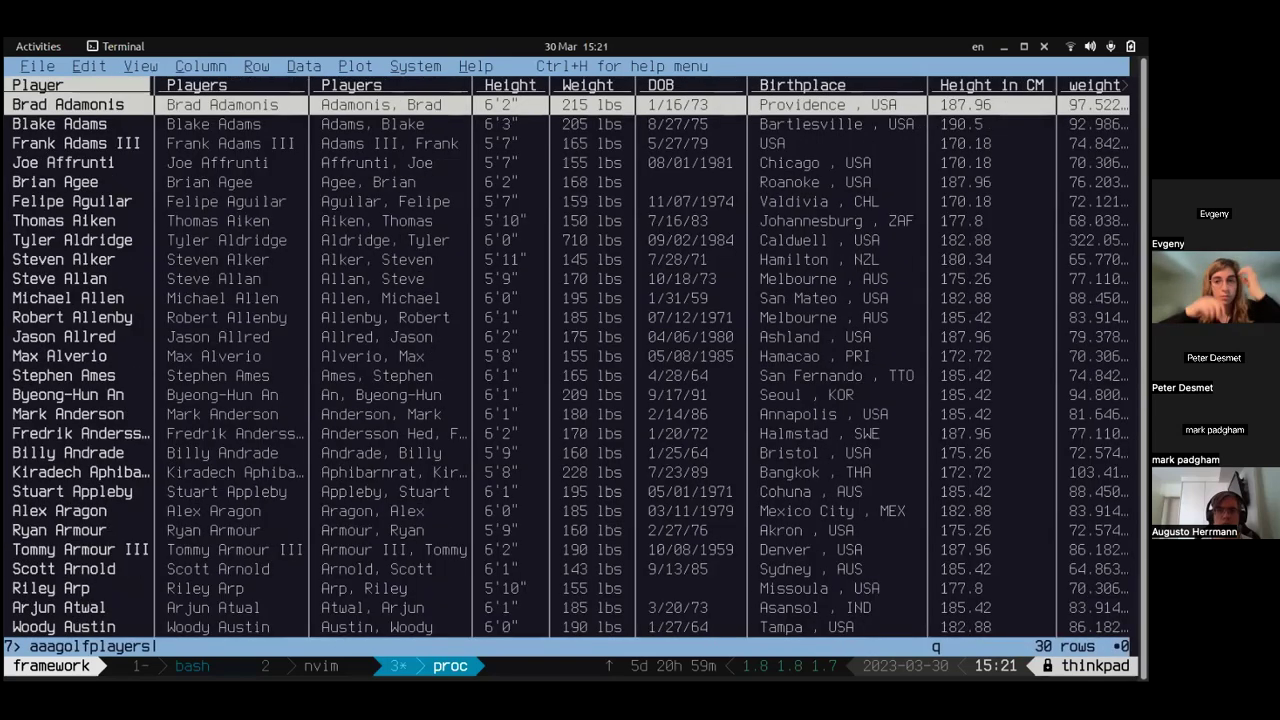
{"action": "key", "text": "q"}
{"action": "key", "text": "q"}
{"action": "key", "text": "q"}
{"action": "key", "text": "q"}
{"action": "key", "text": "q"}
{"action": "key", "text": "q"}
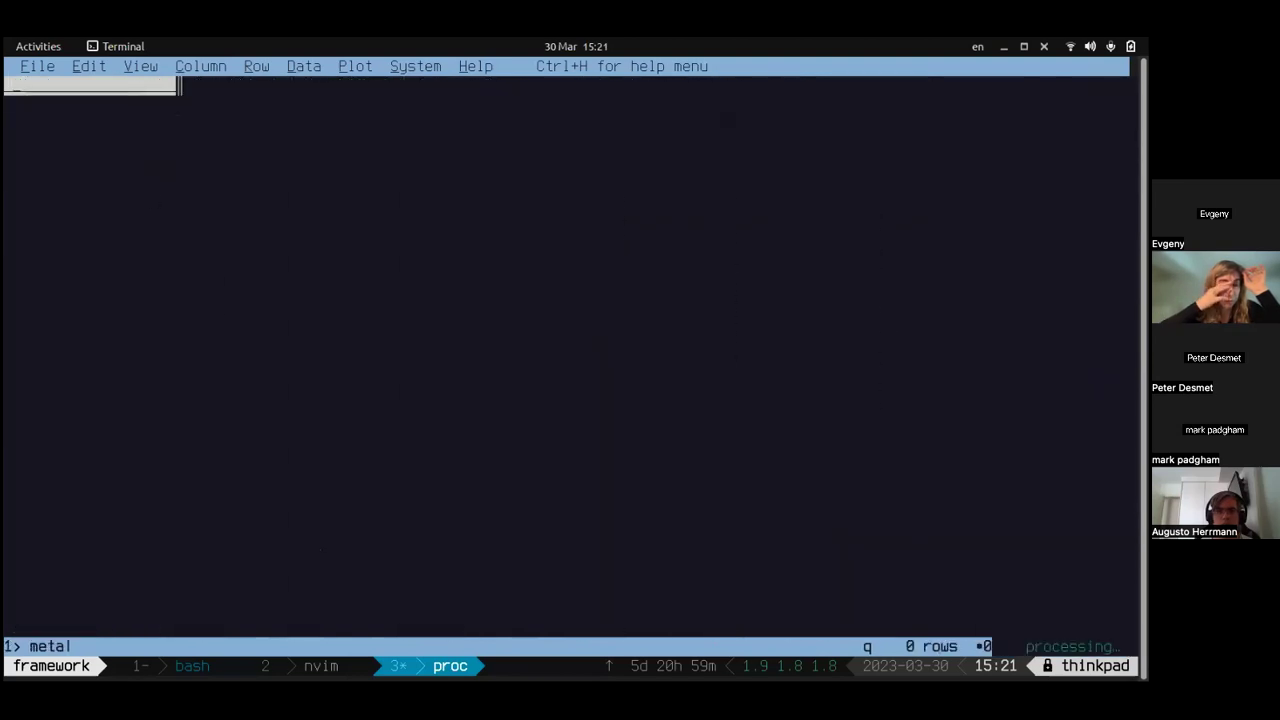
{"action": "key", "text": "q"}
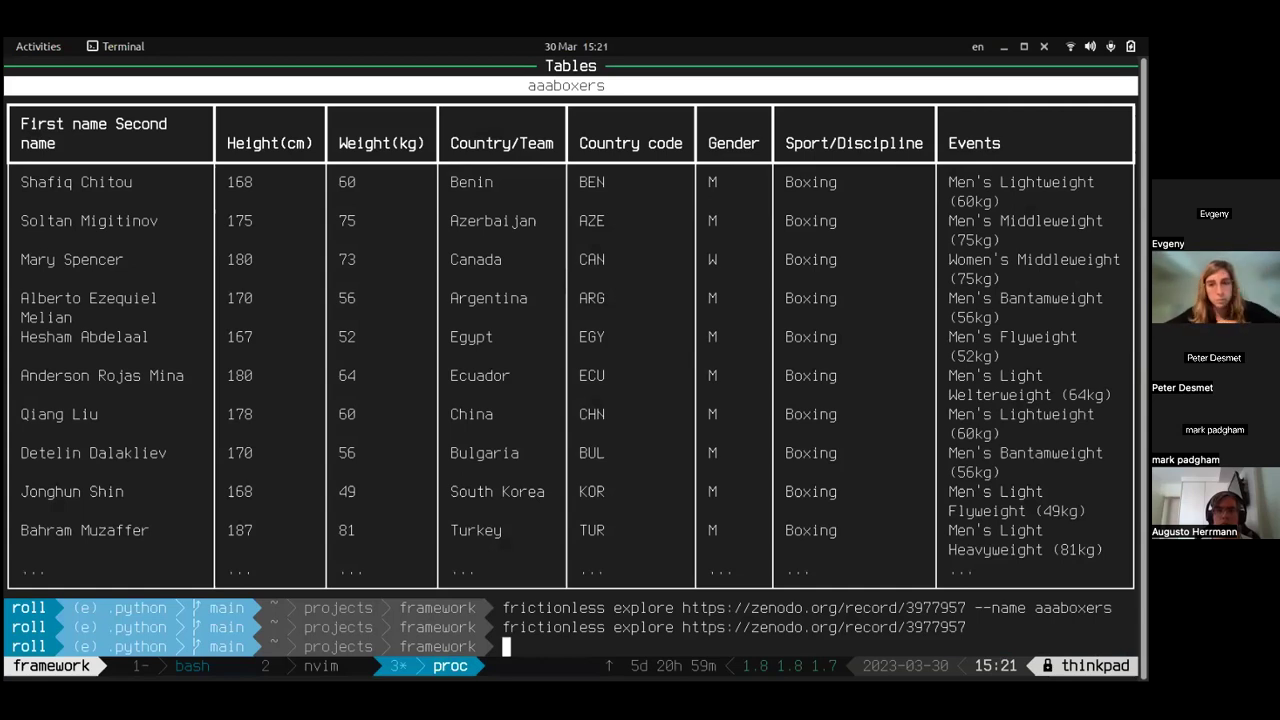
Switch to the Google Slides presentation in full screen and show the "Query [examine in SQLite]" slide
{"action": "key", "text": "alt+Tab"}
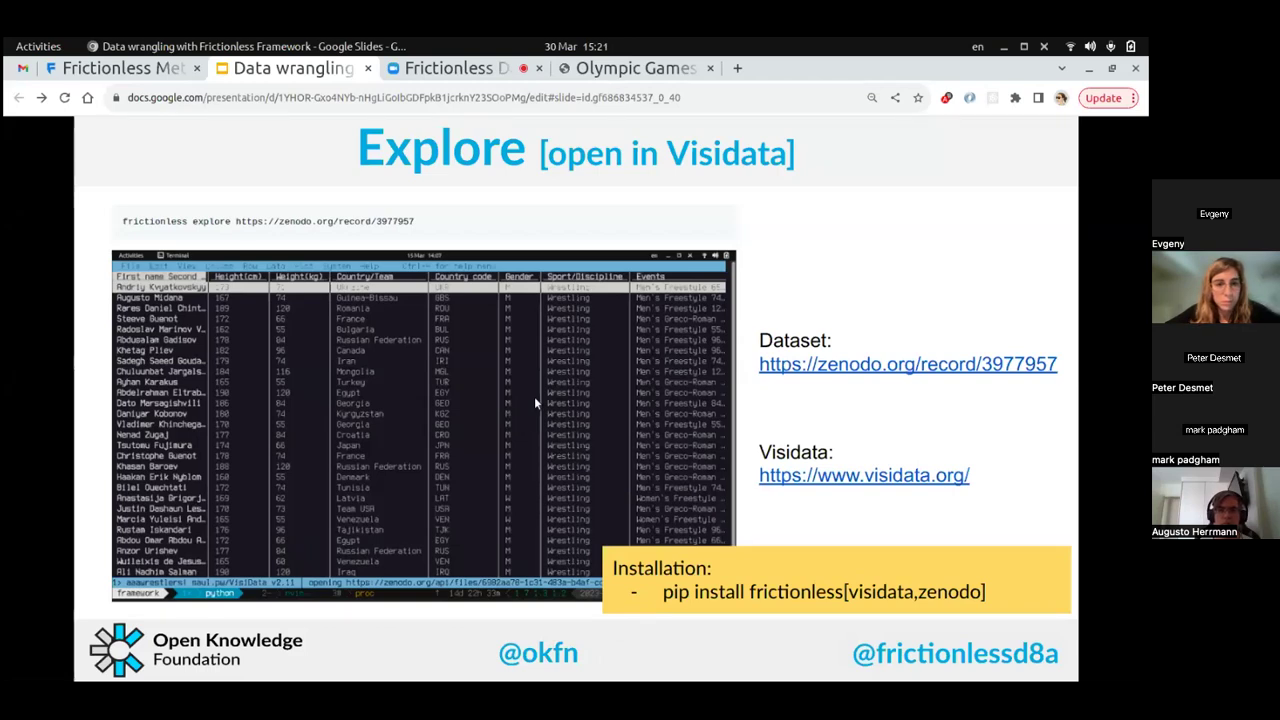
{"action": "key", "text": "F11"}
{"action": "key", "text": "Right"}
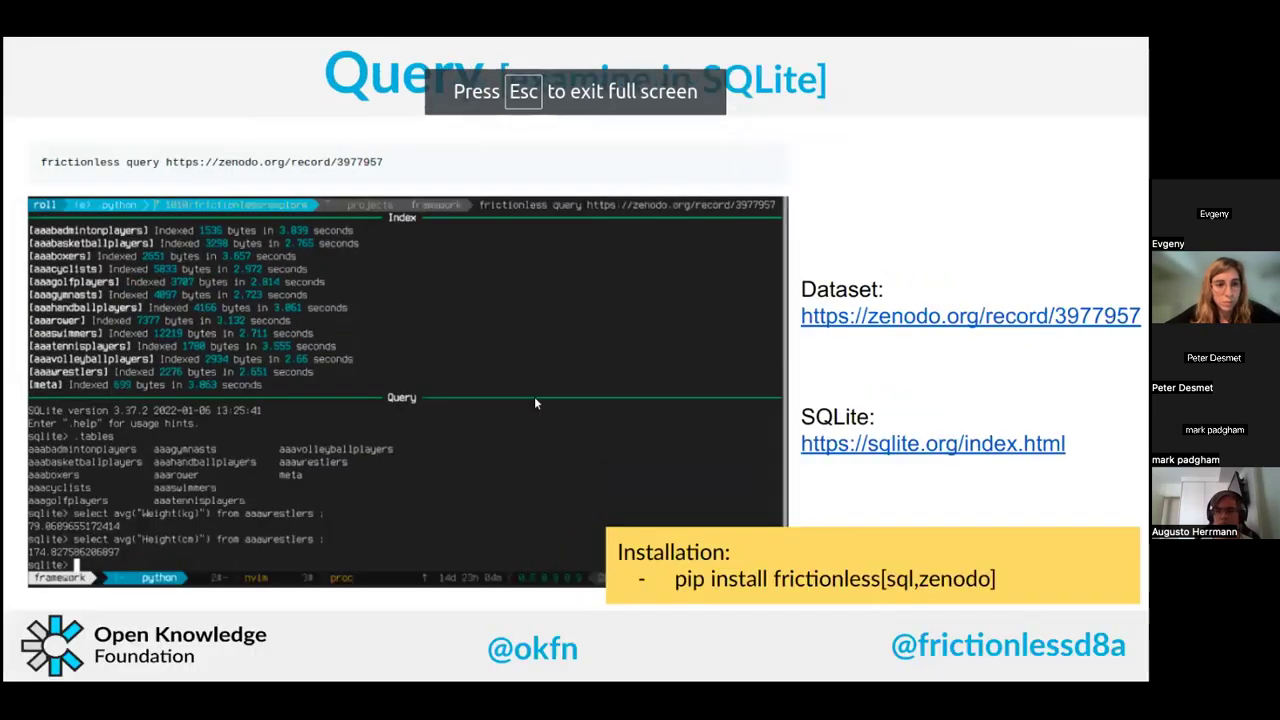
{"action": "key", "text": "Left"}
{"action": "key", "text": "Right"}
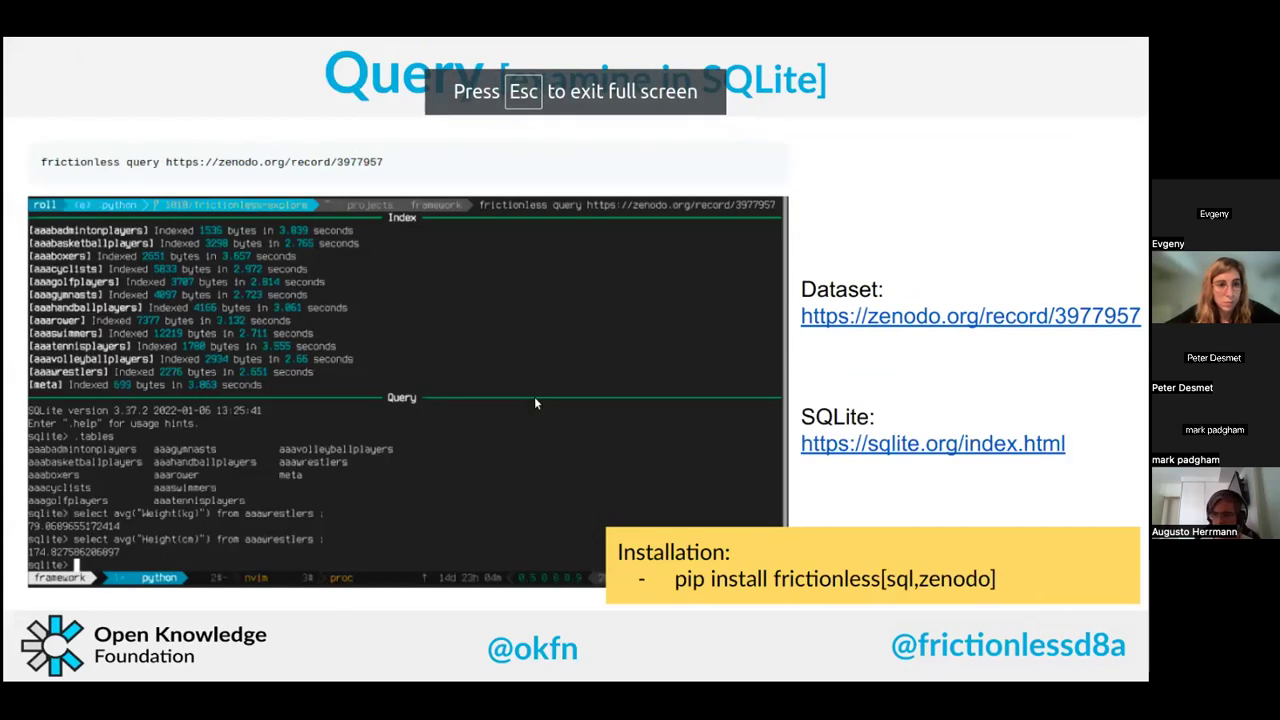
{"action": "key", "text": "Right"}
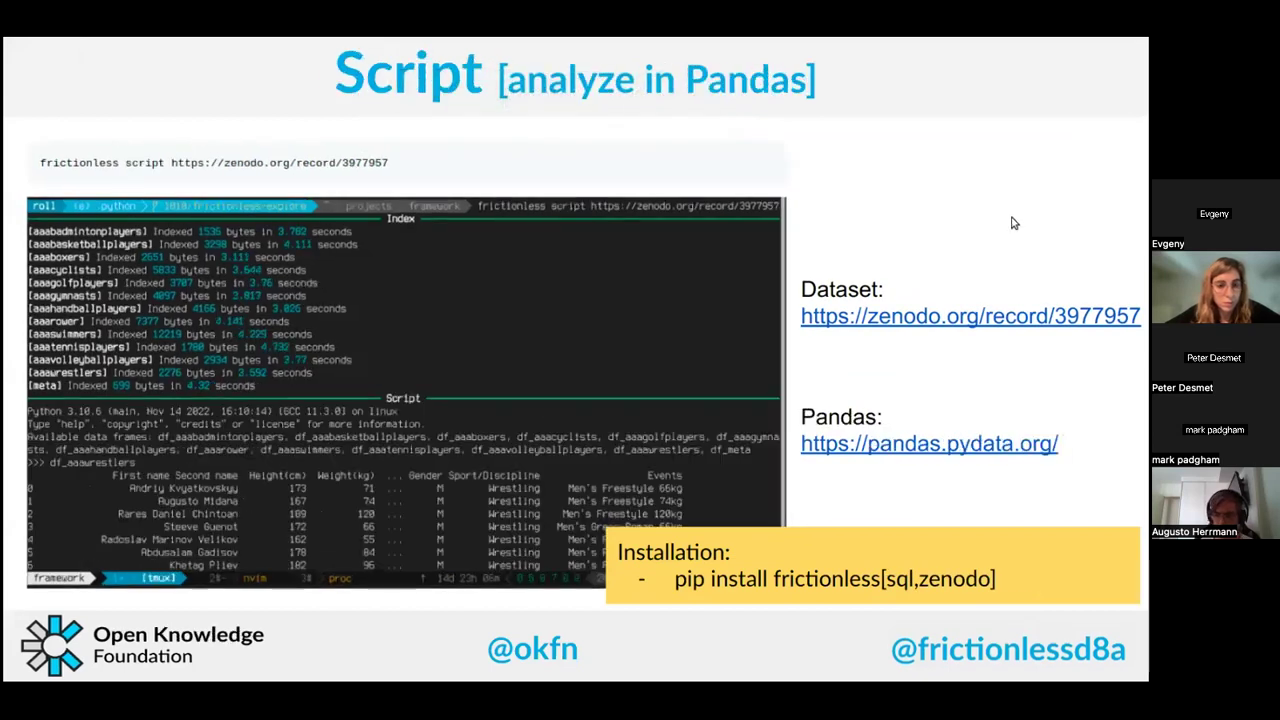
{"action": "key", "text": "Left"}
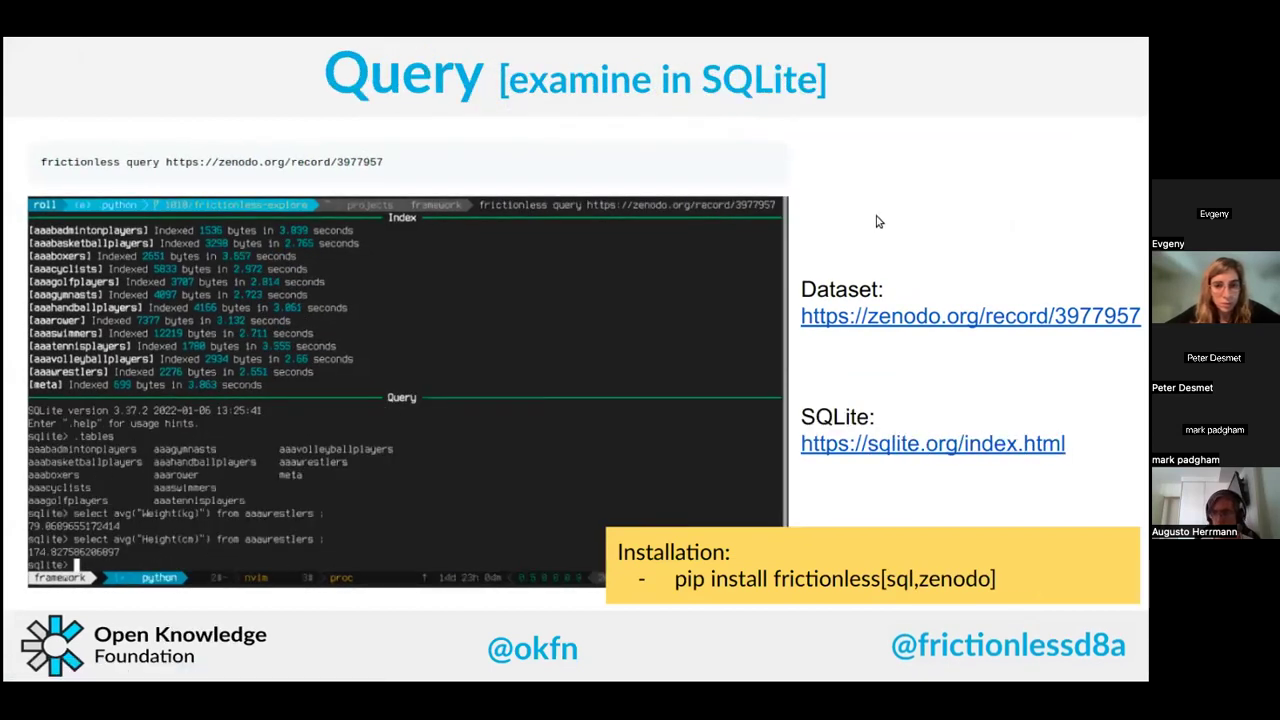
{"action": "key", "text": "alt+Tab"}
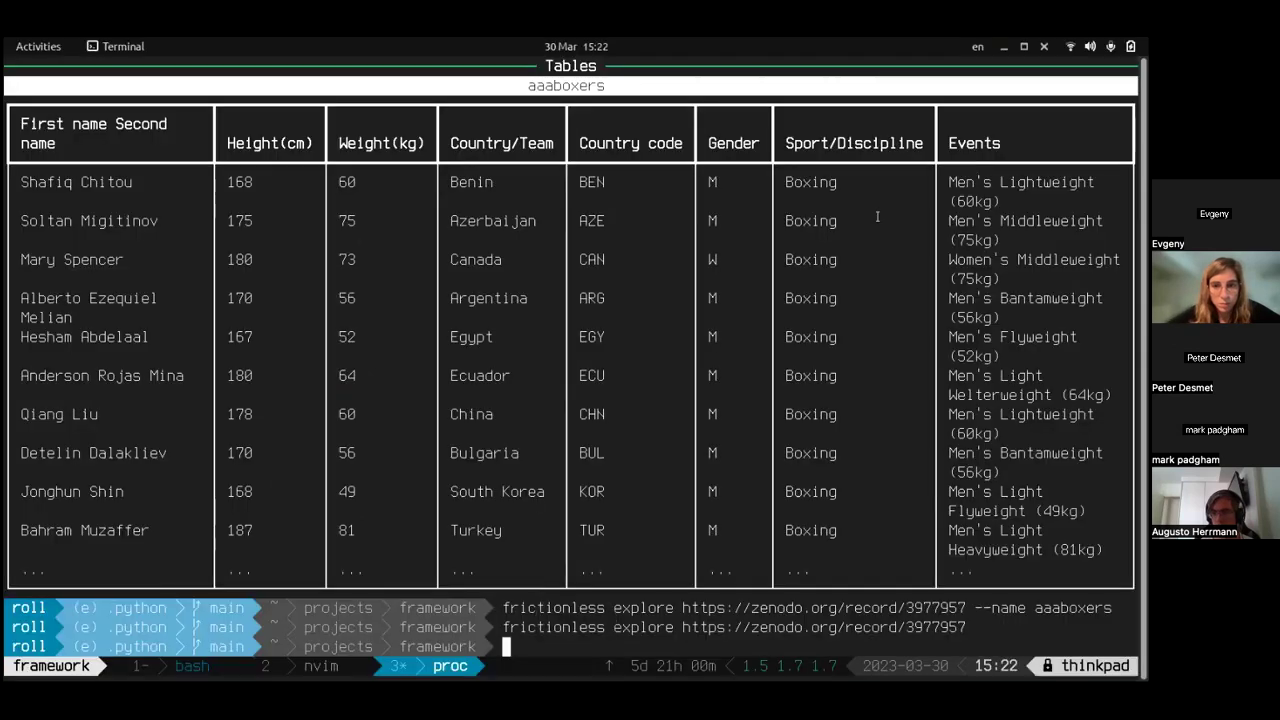
{"action": "key", "text": "Home"}
{"action": "key", "text": "Right"}
{"action": "key", "text": "Right"}
{"action": "key", "text": "Right"}
{"action": "key", "text": "Right"}
{"action": "key", "text": "Right"}
{"action": "key", "text": "Right"}
{"action": "key", "text": "Right"}
{"action": "key", "text": "Right"}
{"action": "key", "text": "Right"}
{"action": "key", "text": "Right"}
{"action": "key", "text": "Right"}
{"action": "key", "text": "Right"}
{"action": "key", "text": "Right"}
{"action": "key", "text": "alt+d"}
{"action": "key", "text": "Delete"}
{"action": "type", "text": "query"}
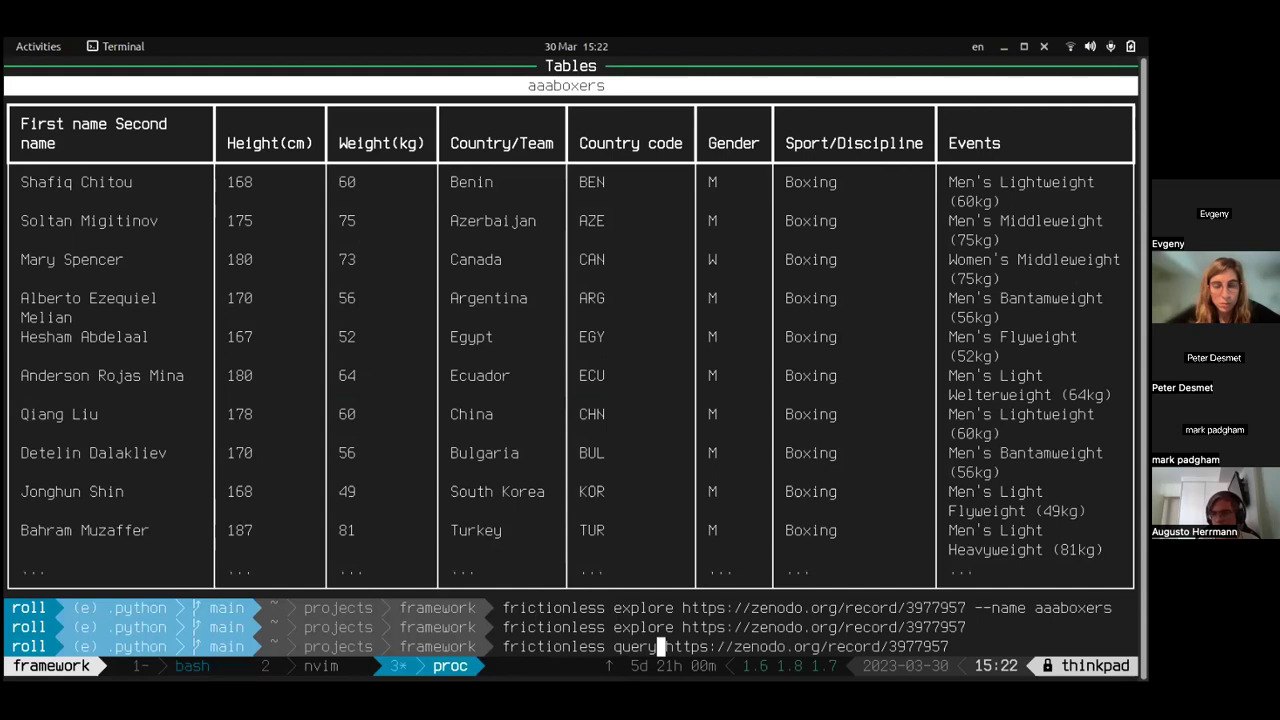
{"action": "key", "text": "Return"}
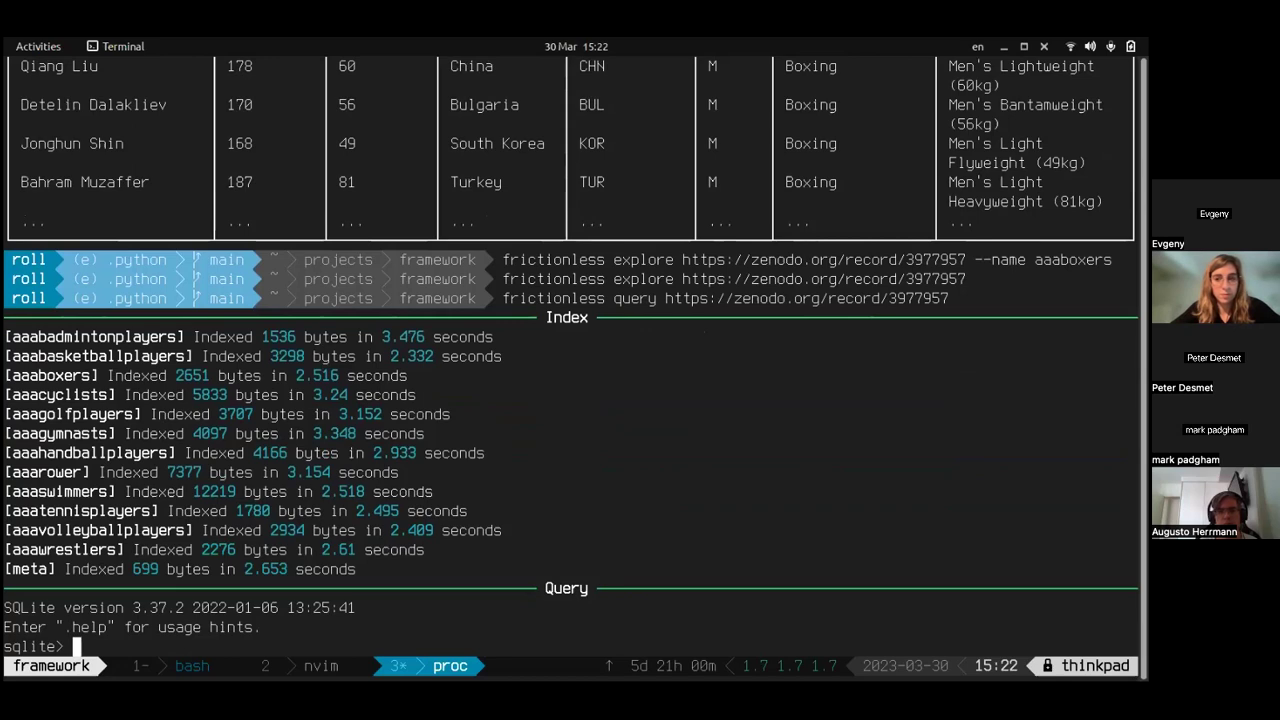
List the database tables and run select avg("Height(cm)") from aaaboxers; in SQLite
{"action": "type", "text": ".tables"}
{"action": "key", "text": "Return"}
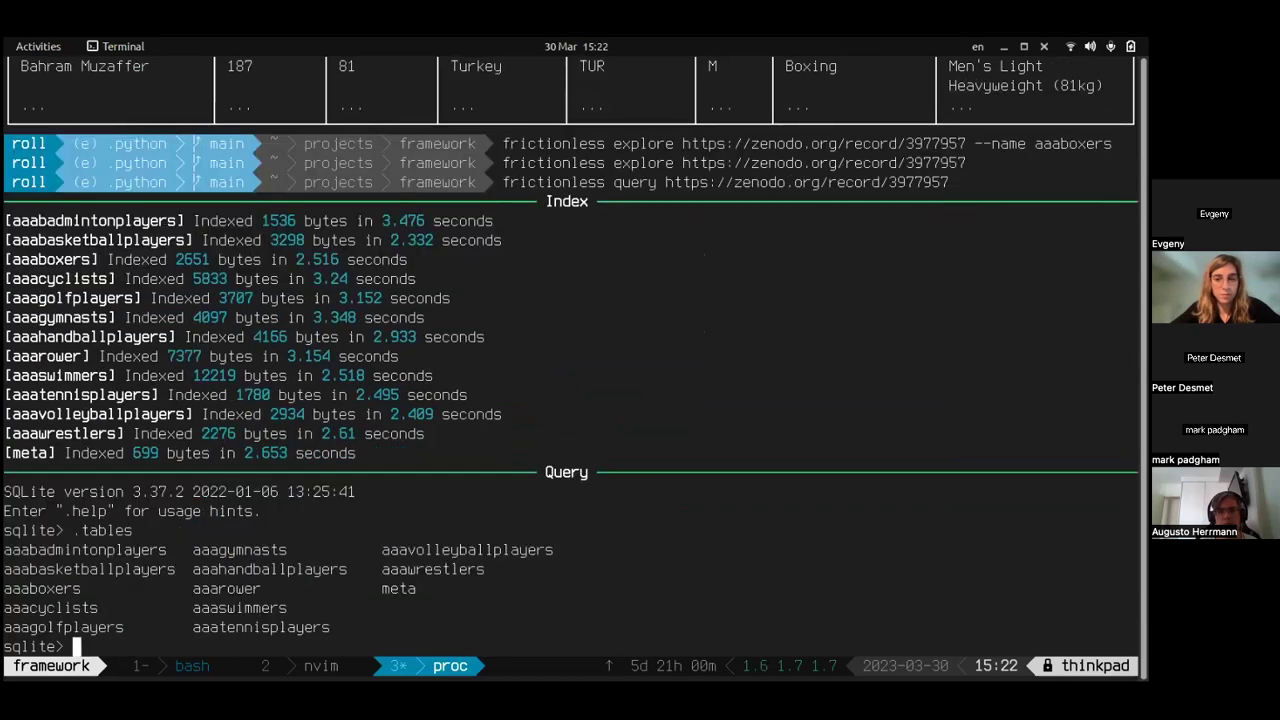
{"action": "key", "text": "Up"}
{"action": "key", "text": "Up"}
{"action": "key", "text": "Up"}
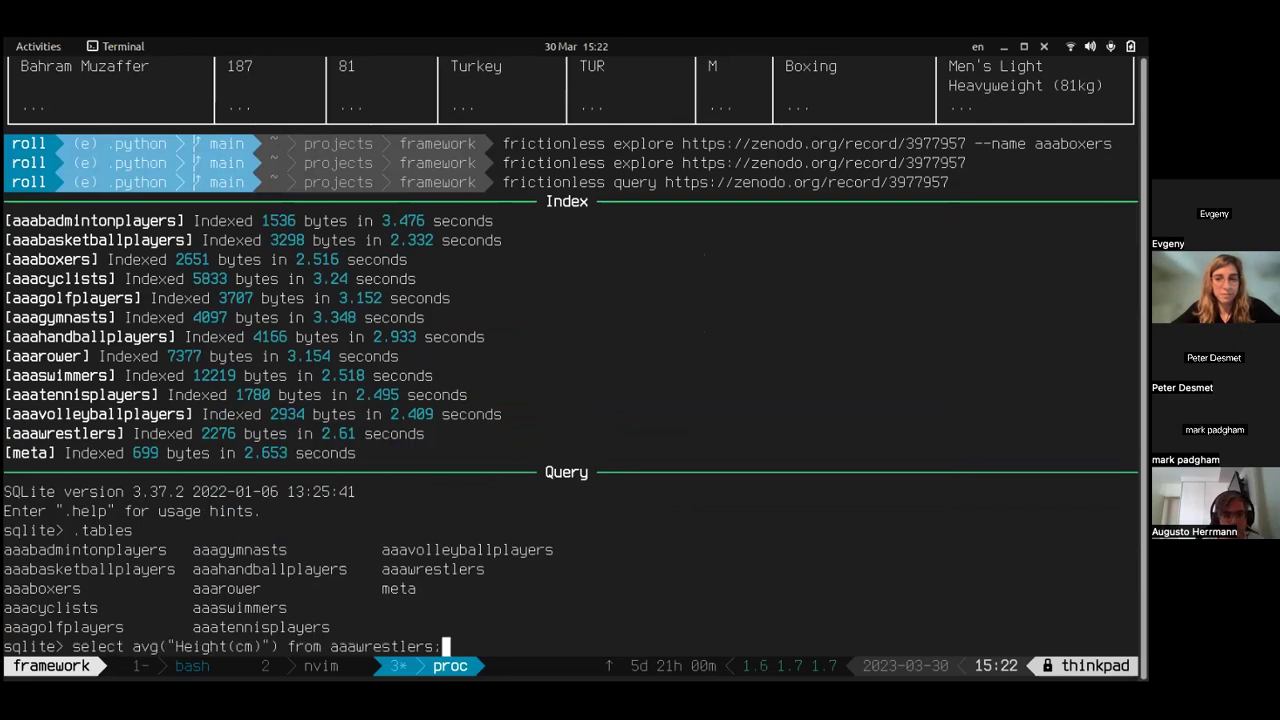
{"action": "key", "text": "Down"}
{"action": "key", "text": "Down"}
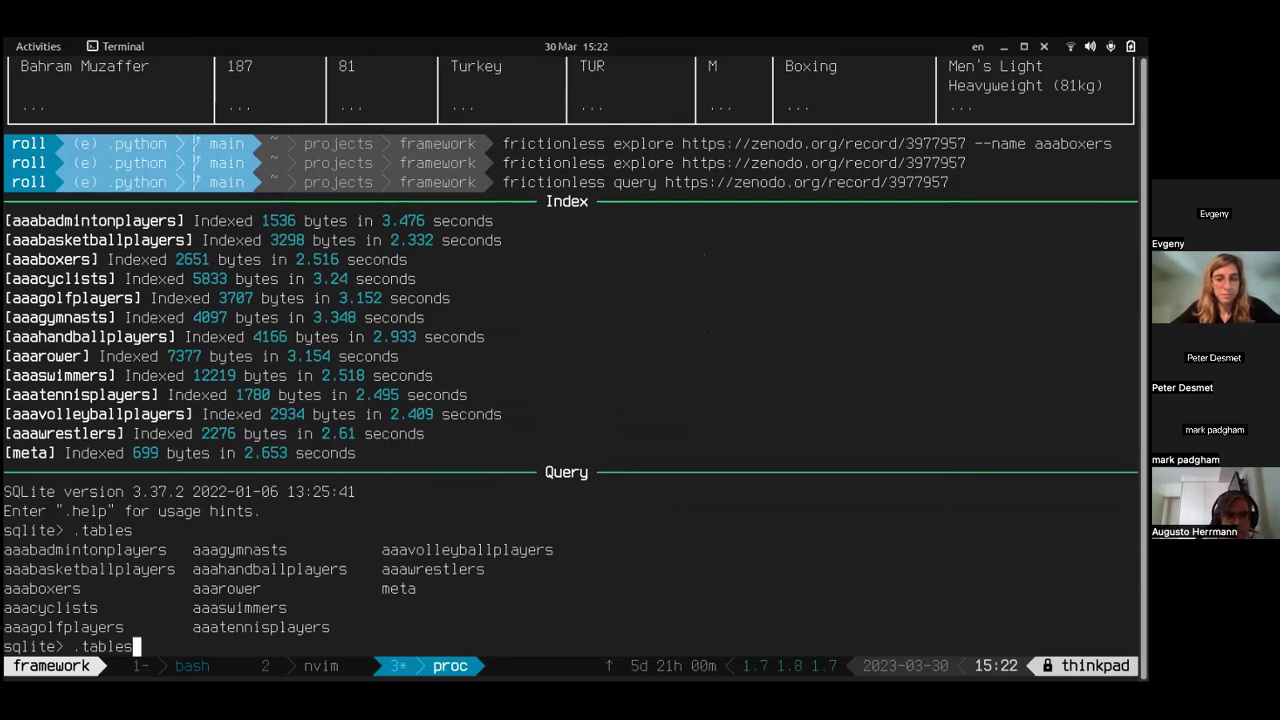
{"action": "key", "text": "Up"}
{"action": "key", "text": "Up"}
{"action": "key", "text": "Down"}
{"action": "key", "text": "Return"}
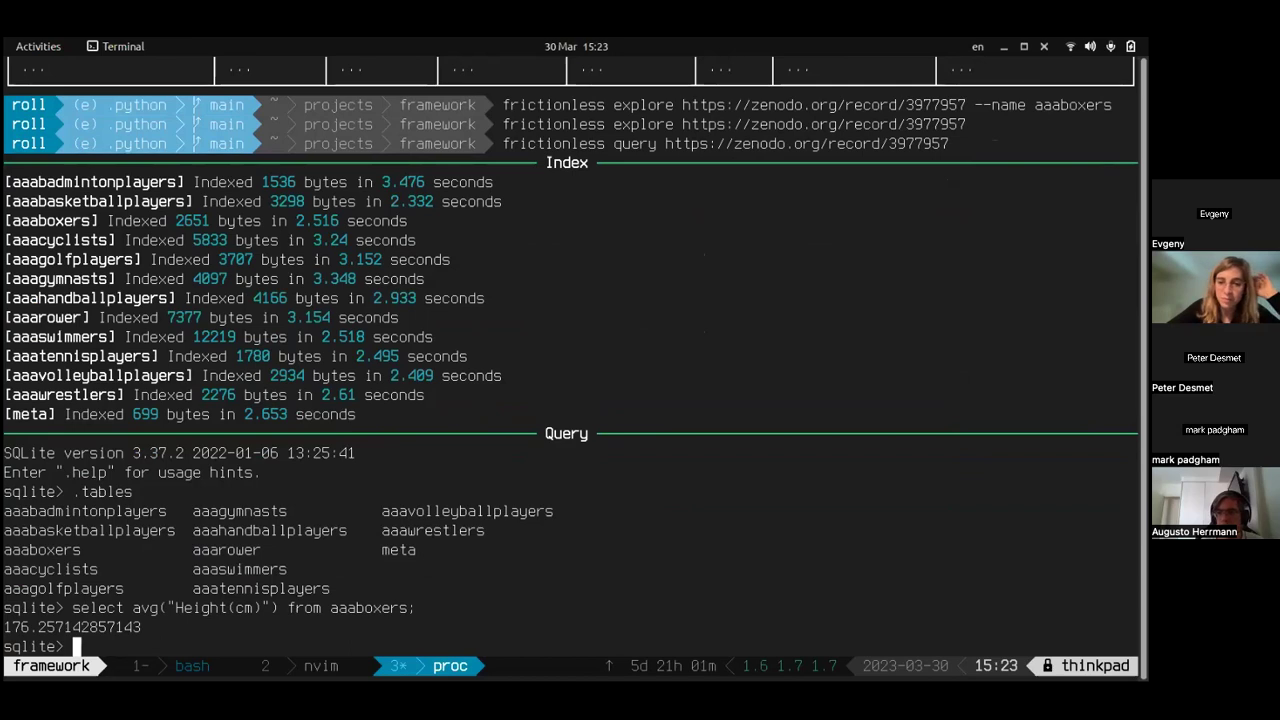
Review the CSV export commands in the SQLite history, including .header on, .mode csv, .output test.csv and .output stdout, and interrupt the prompt
{"action": "key", "text": "Up"}
{"action": "key", "text": "Up"}
{"action": "key", "text": "Up"}
{"action": "key", "text": "Down"}
{"action": "key", "text": "Down"}
{"action": "key", "text": "Up"}
{"action": "key", "text": "Down"}
{"action": "key", "text": "Up"}
{"action": "key", "text": "Down"}
{"action": "key", "text": "Up"}
{"action": "key", "text": "Up"}
{"action": "key", "text": "Up"}
{"action": "key", "text": "Up"}
{"action": "key", "text": "Down"}
{"action": "key", "text": "Down"}
{"action": "key", "text": "Up"}
{"action": "key", "text": "Up"}
{"action": "key", "text": "Up"}
{"action": "key", "text": "Up"}
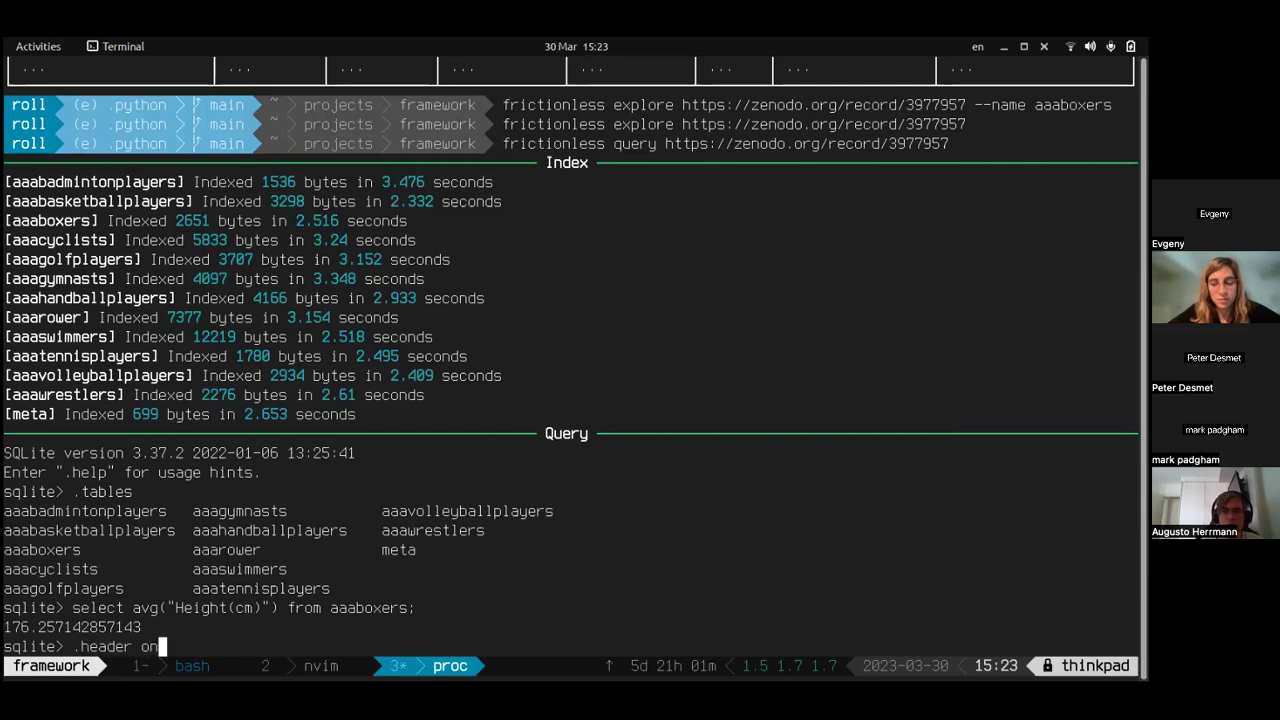
{"action": "key", "text": "Up"}
{"action": "key", "text": "Down"}
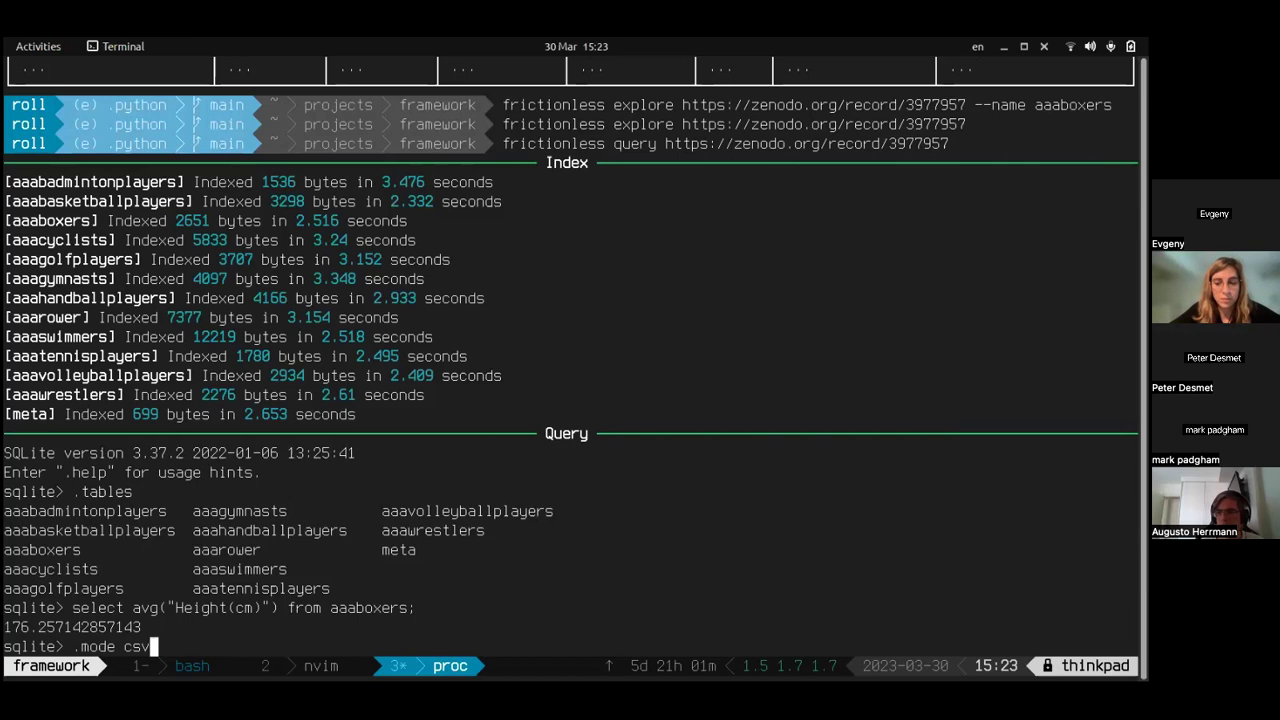
{"action": "key", "text": "Up"}
{"action": "key", "text": "Down"}
{"action": "key", "text": "Up"}
{"action": "key", "text": "Down"}
{"action": "key", "text": "Down"}
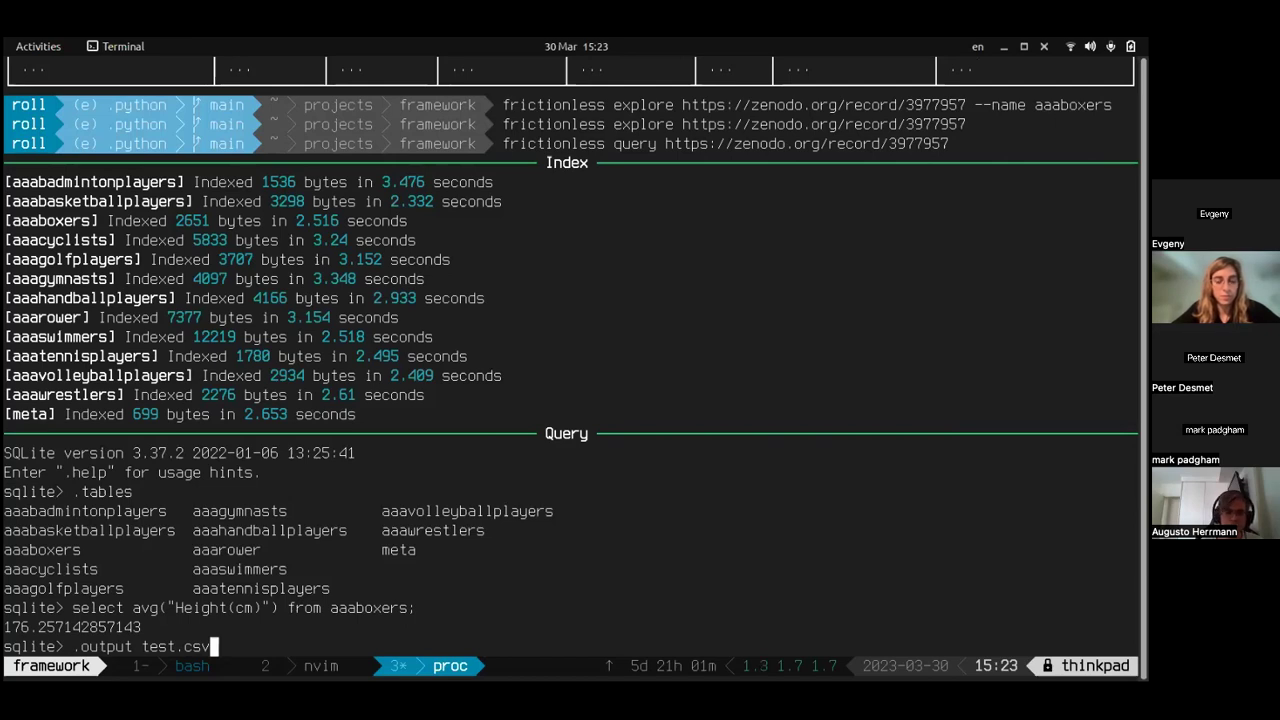
{"action": "key", "text": "Down"}
{"action": "key", "text": "Down"}
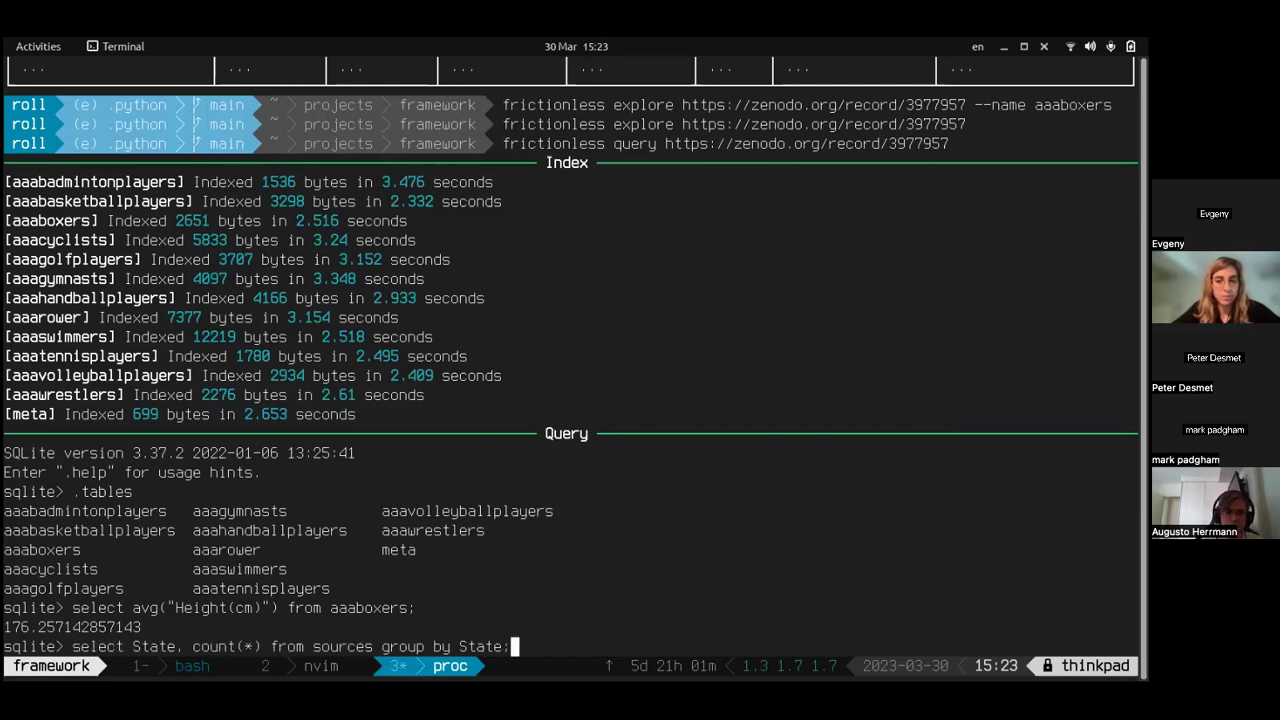
{"action": "key", "text": "Down"}
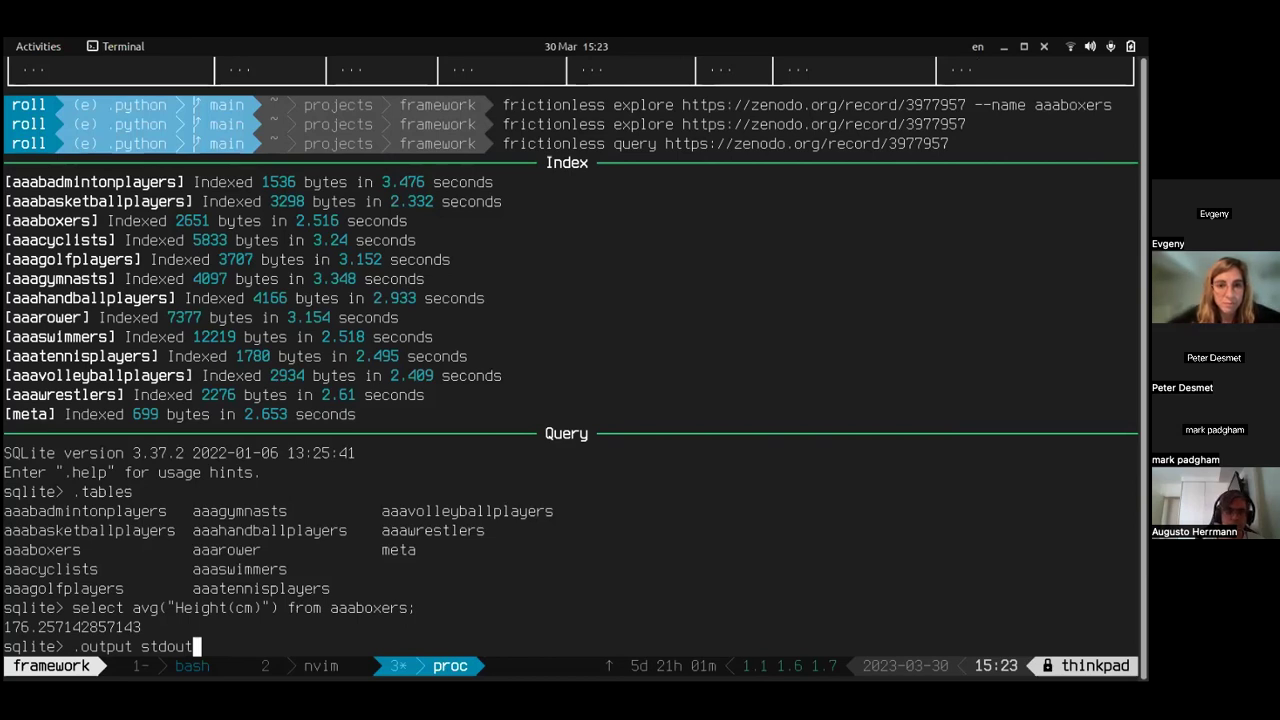
{"action": "key", "text": "ctrl+c"}
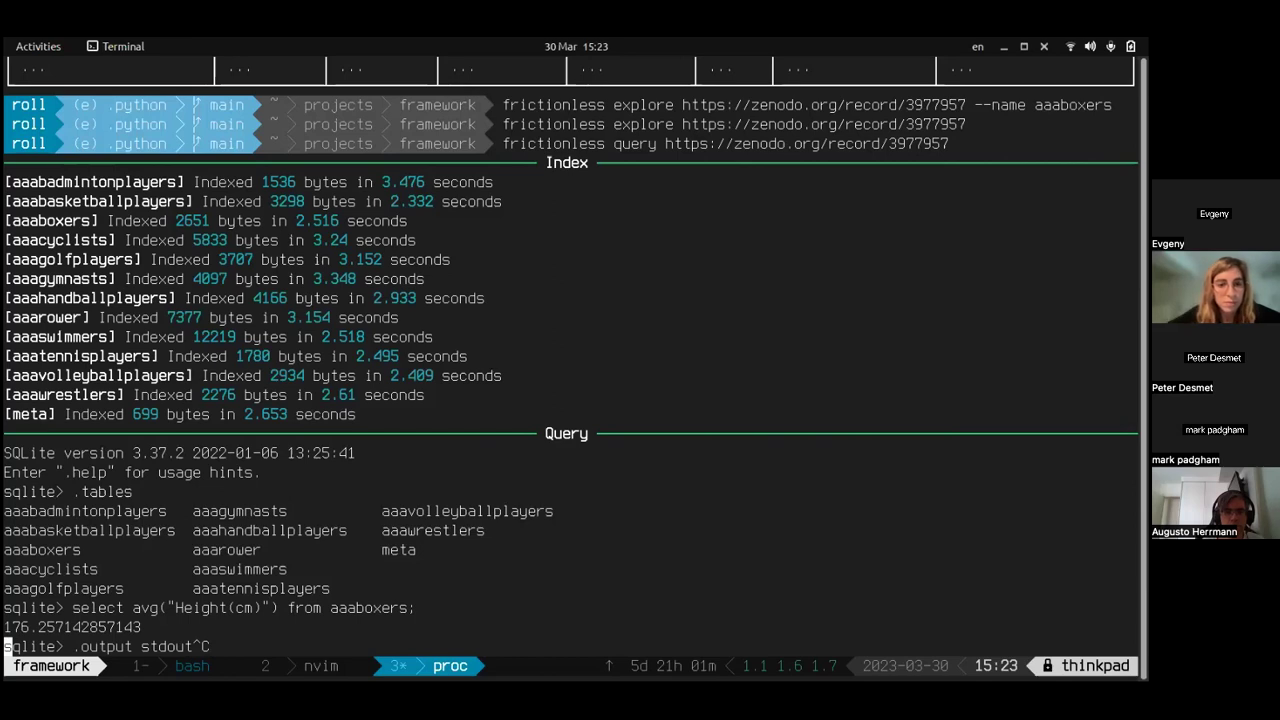
{"action": "key", "text": "ctrl+c"}
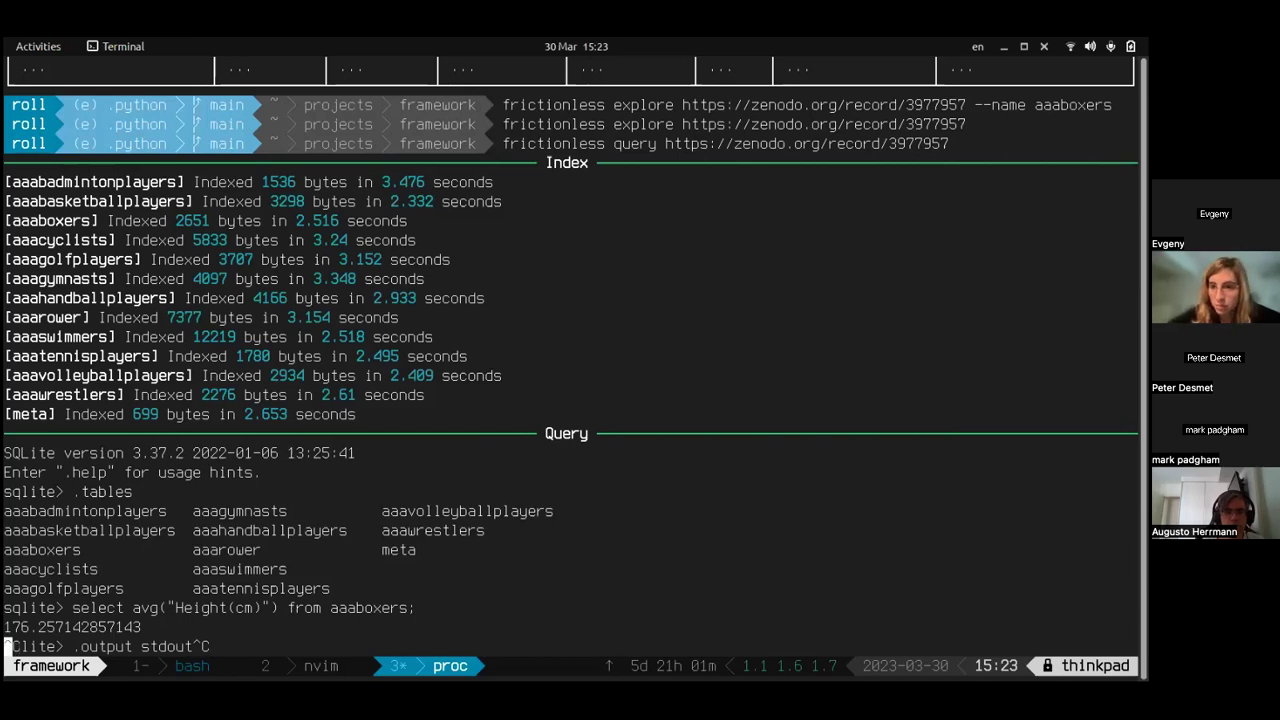
{"action": "key", "text": "Return"}
{"action": "key", "text": "ctrl+d"}
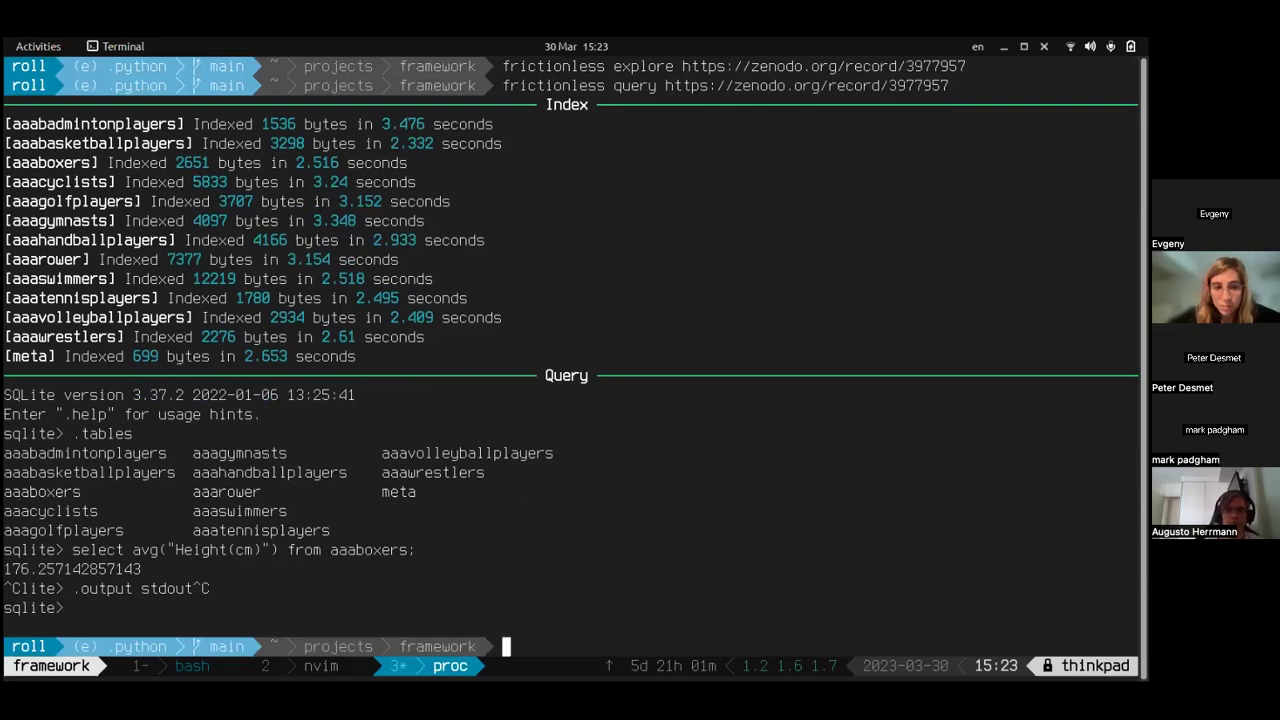
{"action": "key", "text": "Up"}
{"action": "key", "text": "Home"}
{"action": "key", "text": "Right"}
{"action": "key", "text": "Right"}
{"action": "key", "text": "Right"}
{"action": "key", "text": "Right"}
{"action": "key", "text": "Right"}
{"action": "key", "text": "Right"}
{"action": "key", "text": "Right"}
{"action": "key", "text": "Right"}
{"action": "key", "text": "Right"}
{"action": "key", "text": "Right"}
{"action": "key", "text": "Right"}
{"action": "key", "text": "Right"}
{"action": "key", "text": "Right"}
{"action": "key", "text": "alt+d"}
{"action": "type", "text": "index"}
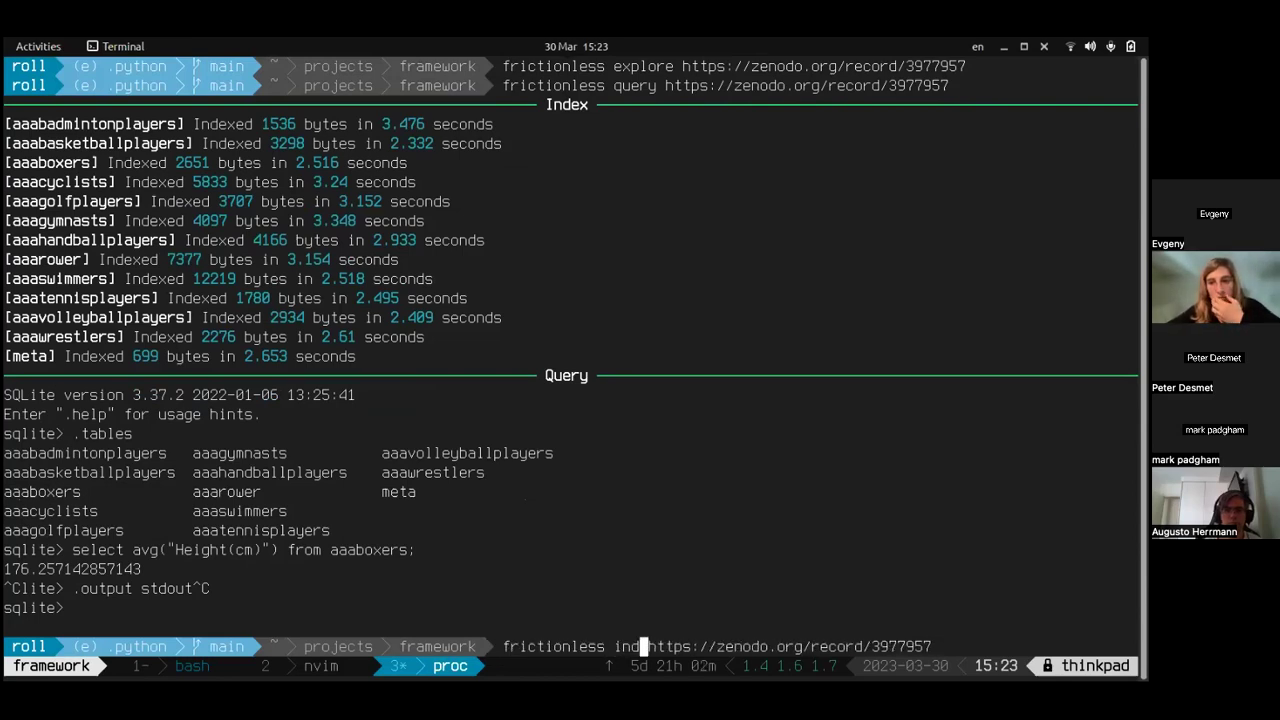
Append the placeholder option --database ... to the end of the frictionless index command without running it
{"action": "key", "text": "Left"}
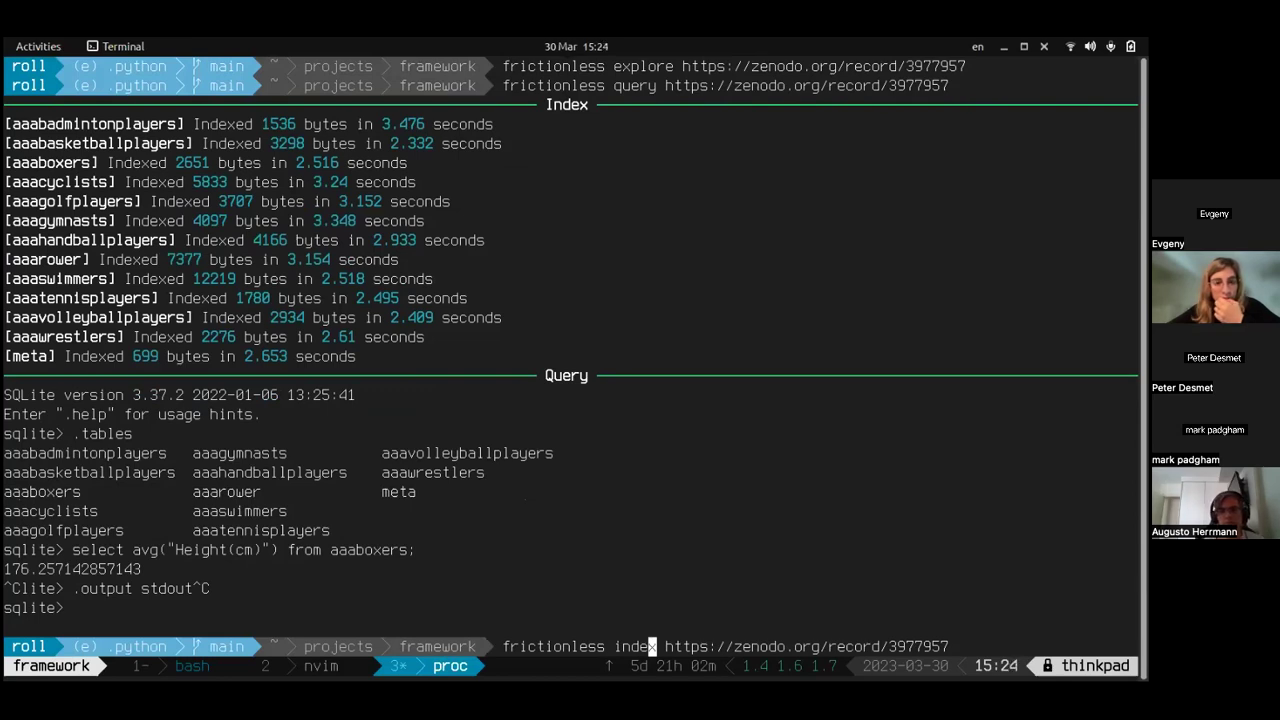
{"action": "key", "text": "End"}
{"action": "type", "text": "--database ..."}
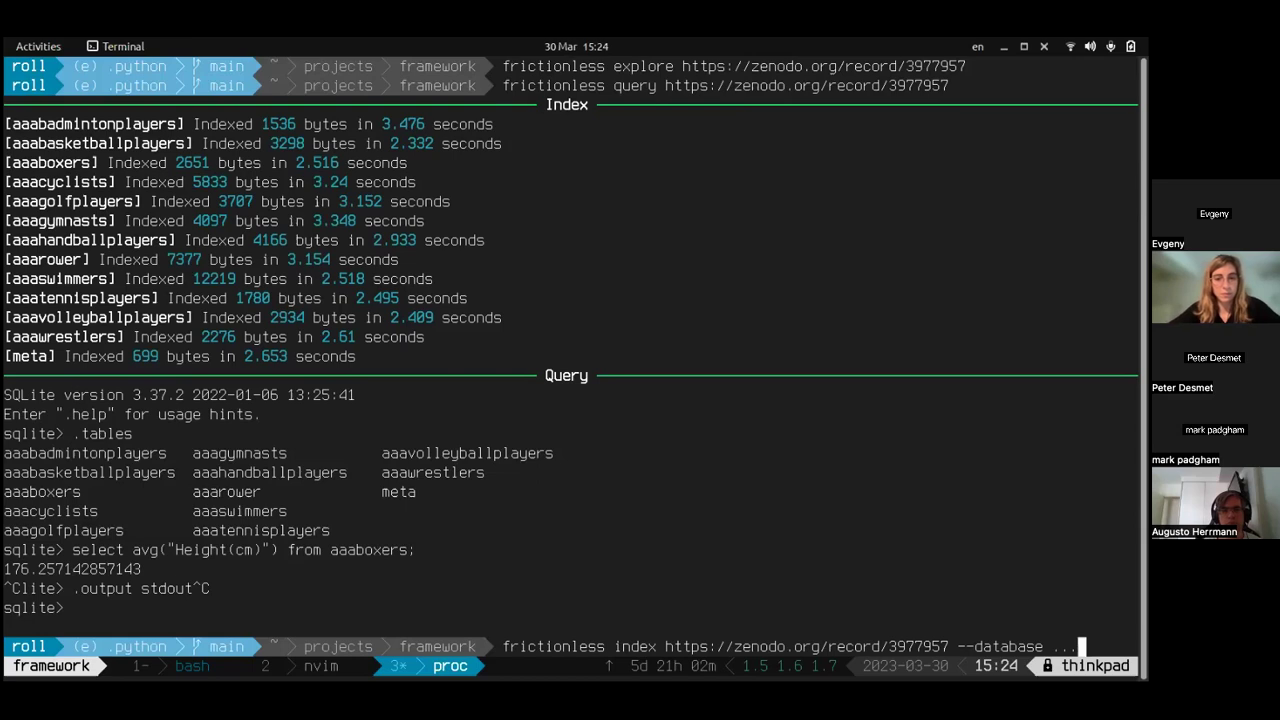
Switch to the Google Slides presentation and advance to the "Script [analyze in Pandas]" slide
{"action": "key", "text": "alt+Tab"}
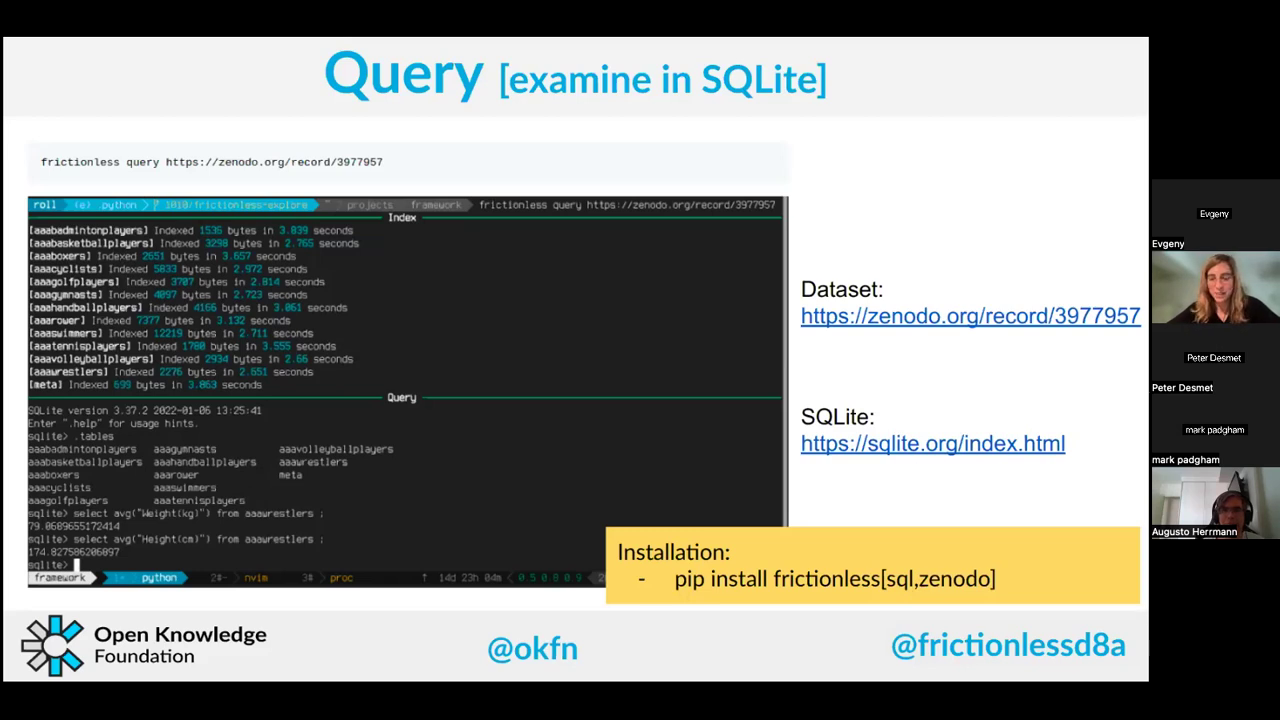
{"action": "key", "text": "Right"}
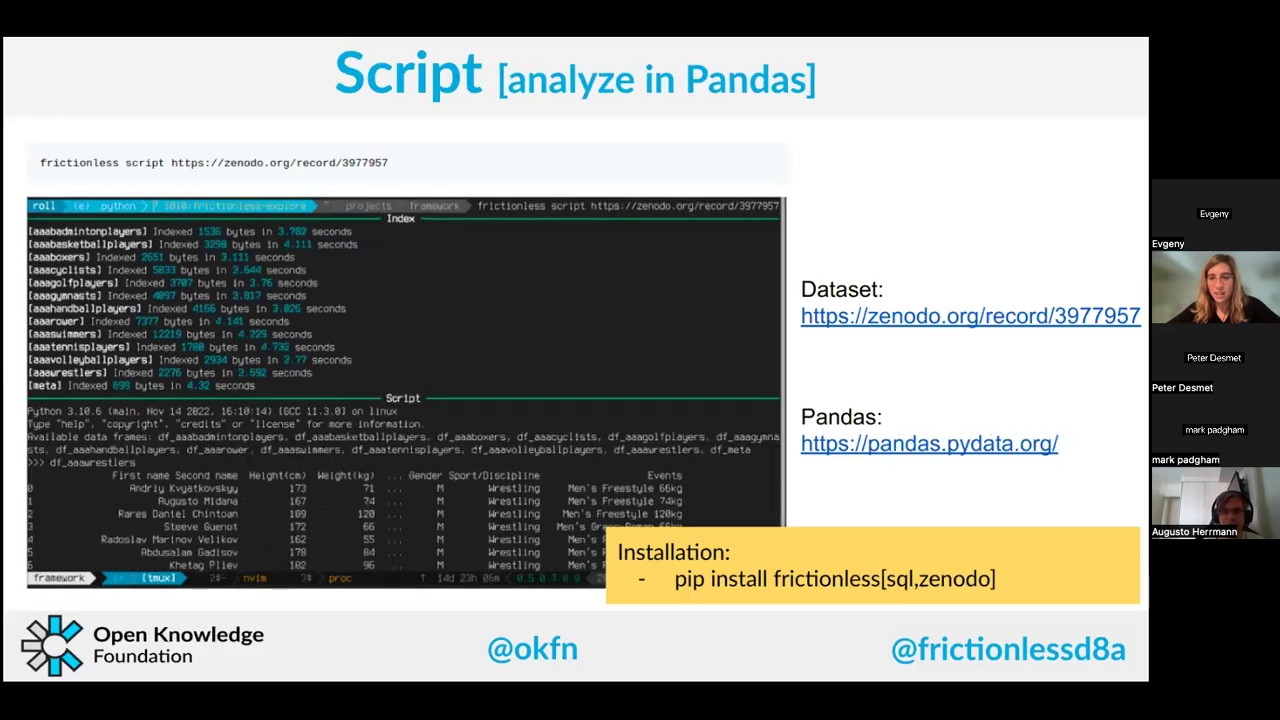